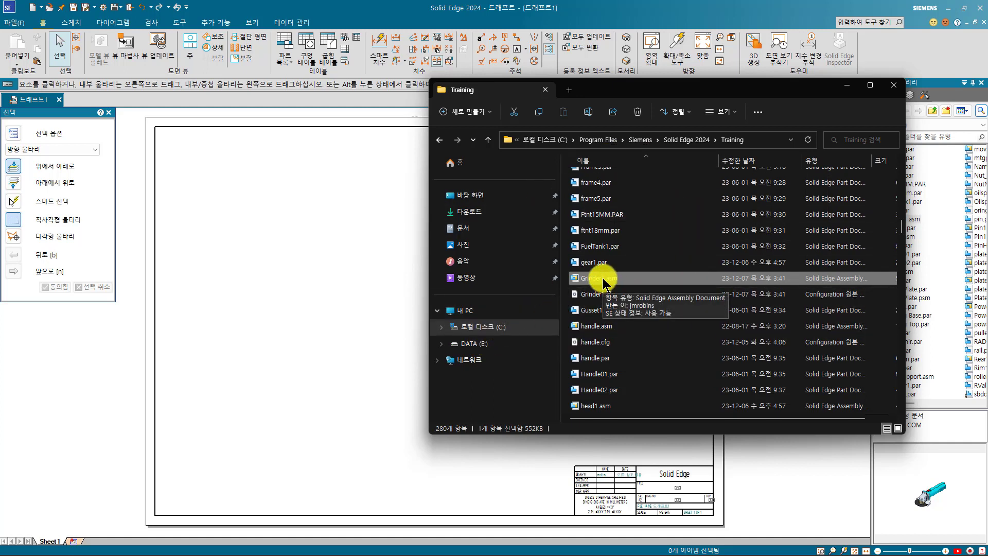
mouse_move(603, 278)
mouse_down()
mouse_move(342, 269)
mouse_move(342, 277)
mouse_up()
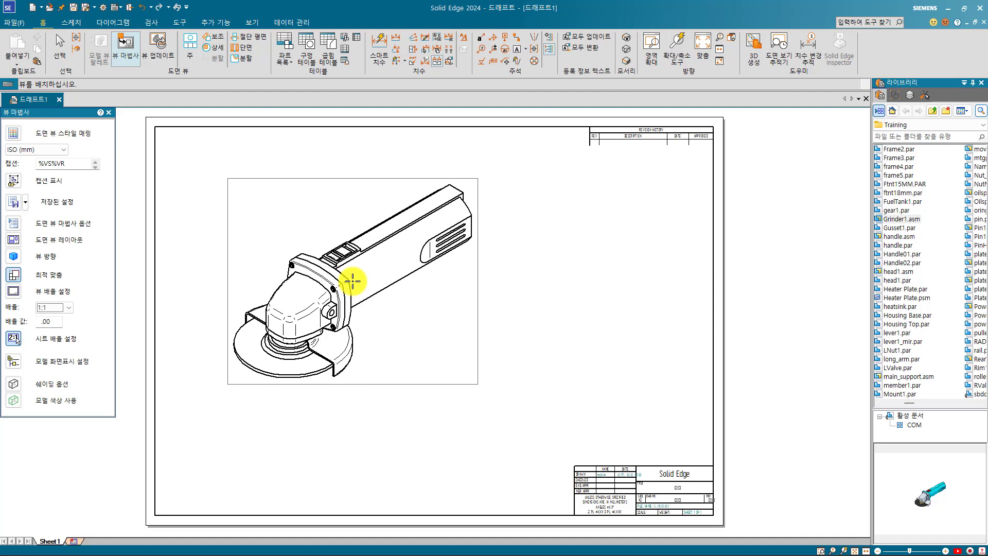
key(Escape)
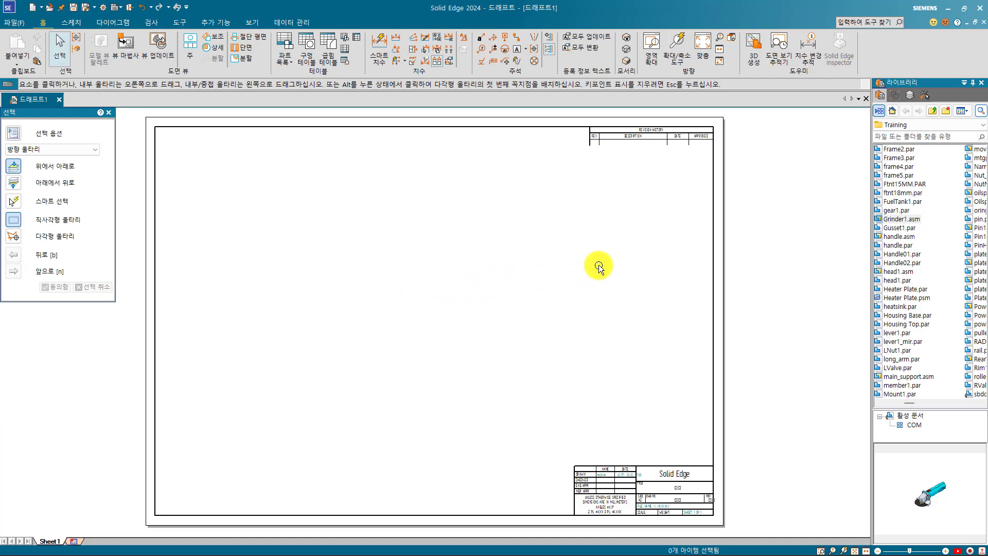
click(892, 220)
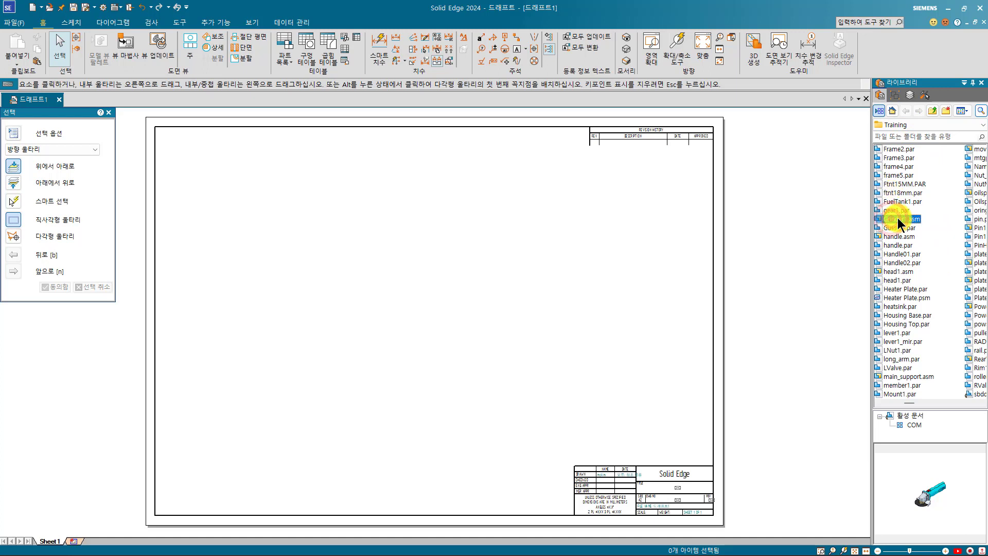
mouse_move(898, 220)
mouse_down()
mouse_move(575, 203)
mouse_move(469, 230)
mouse_up()
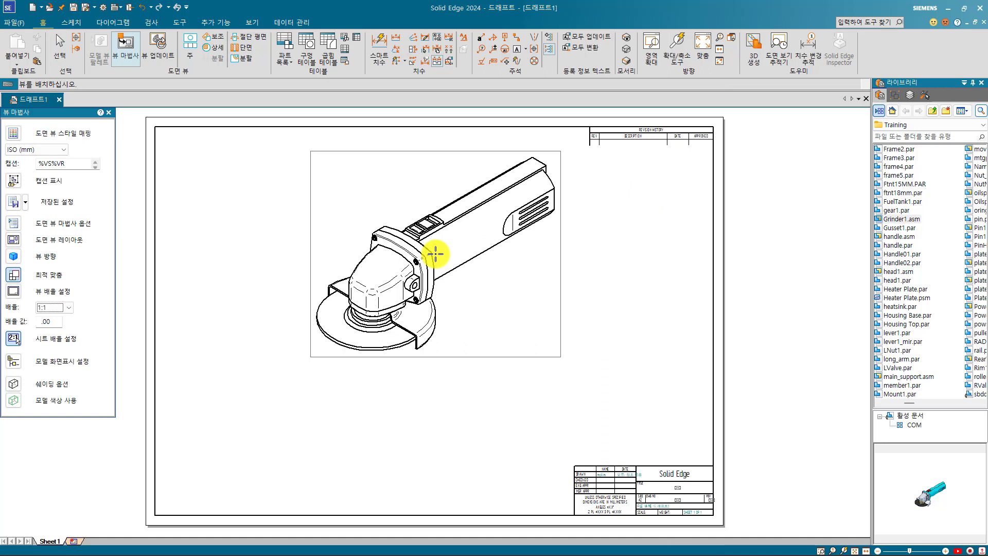
click(435, 254)
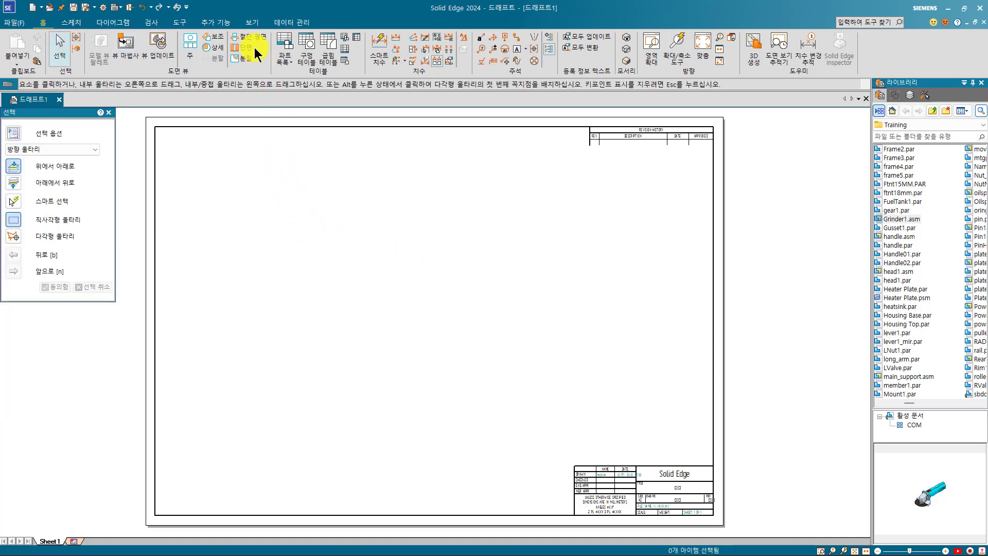
click(251, 23)
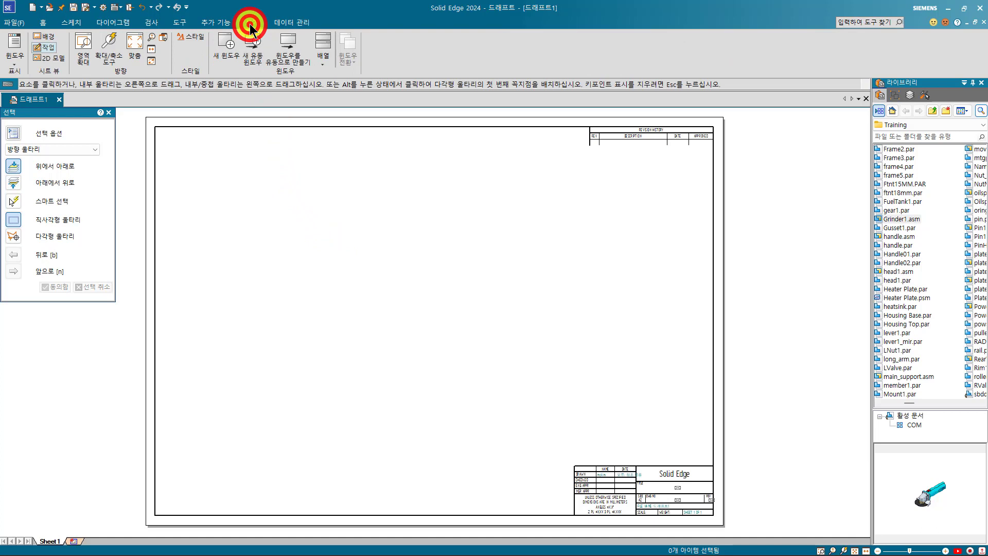
click(16, 53)
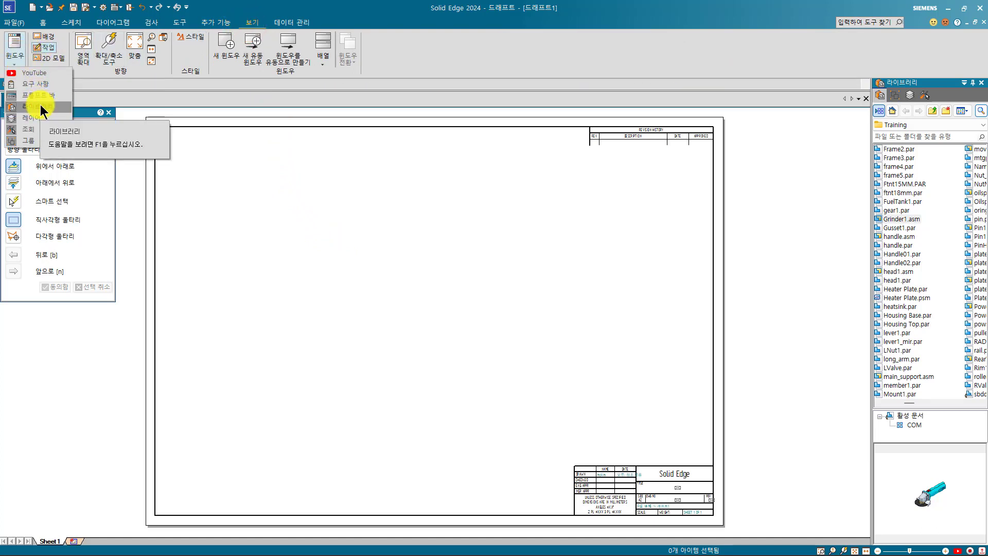
click(43, 23)
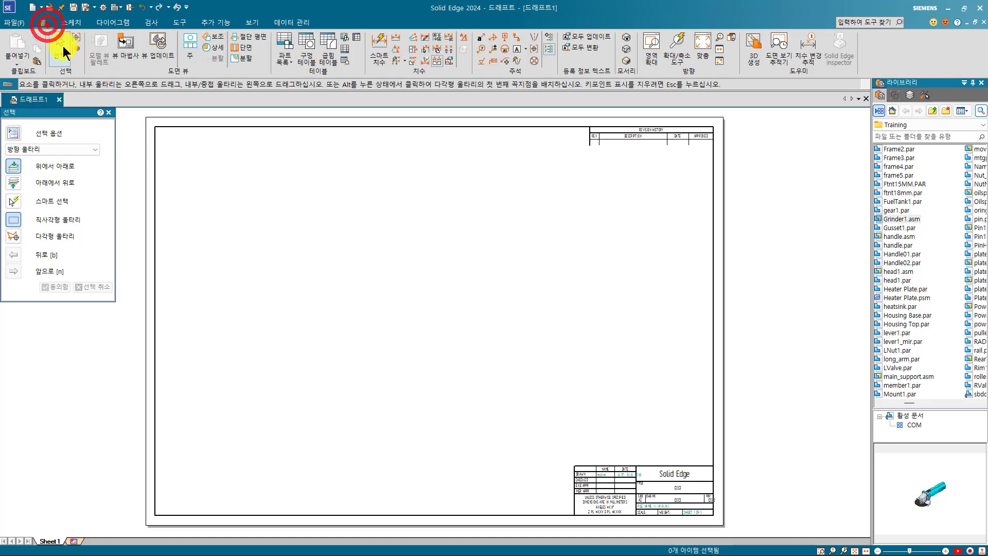
click(333, 242)
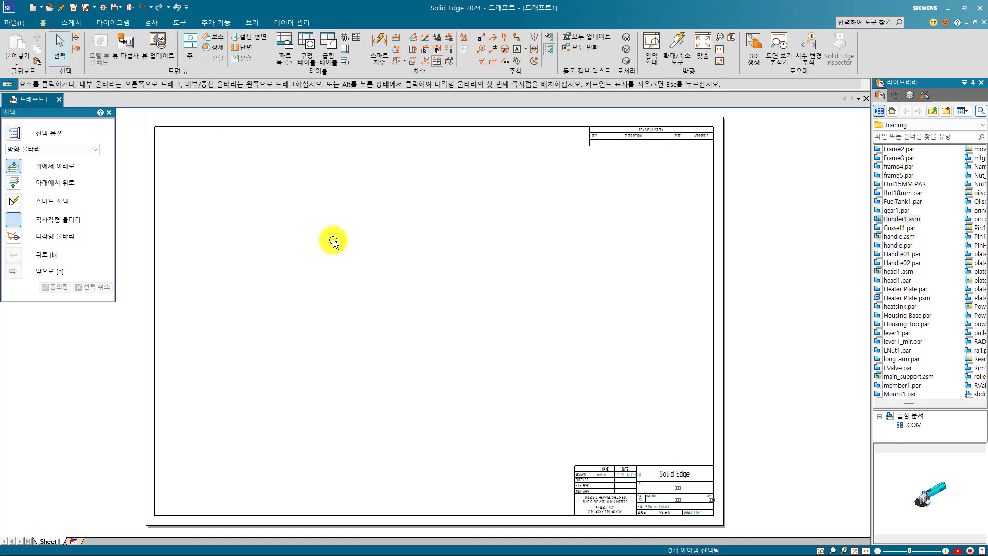
Start the View Wizard with the assembly Grinder1.asm from the Training folder as the model.
click(119, 50)
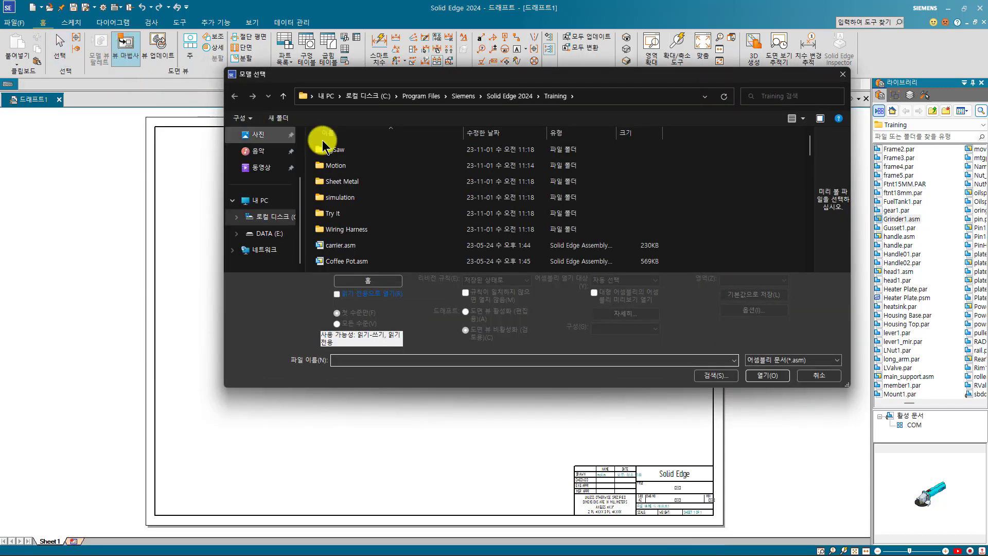
scroll(415, 196, down, 2)
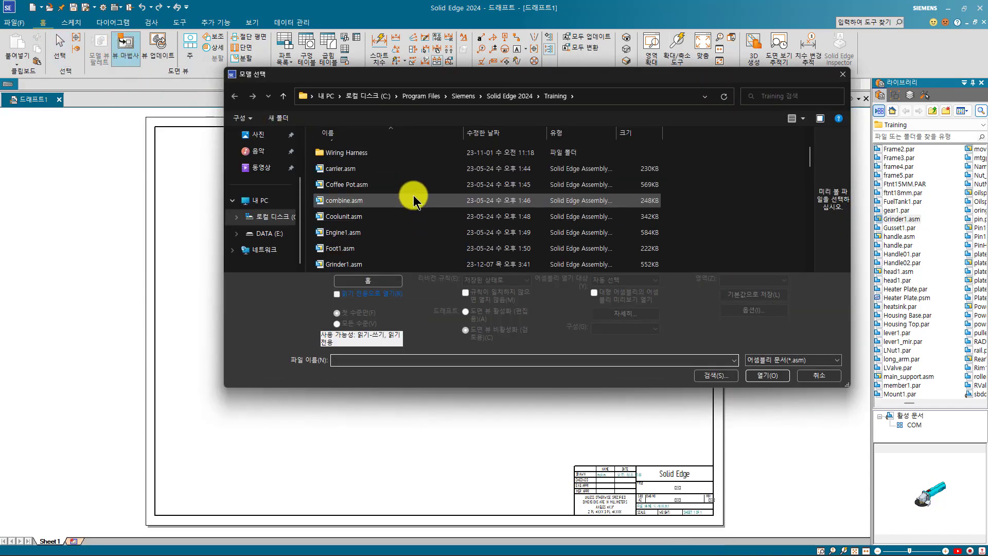
click(385, 198)
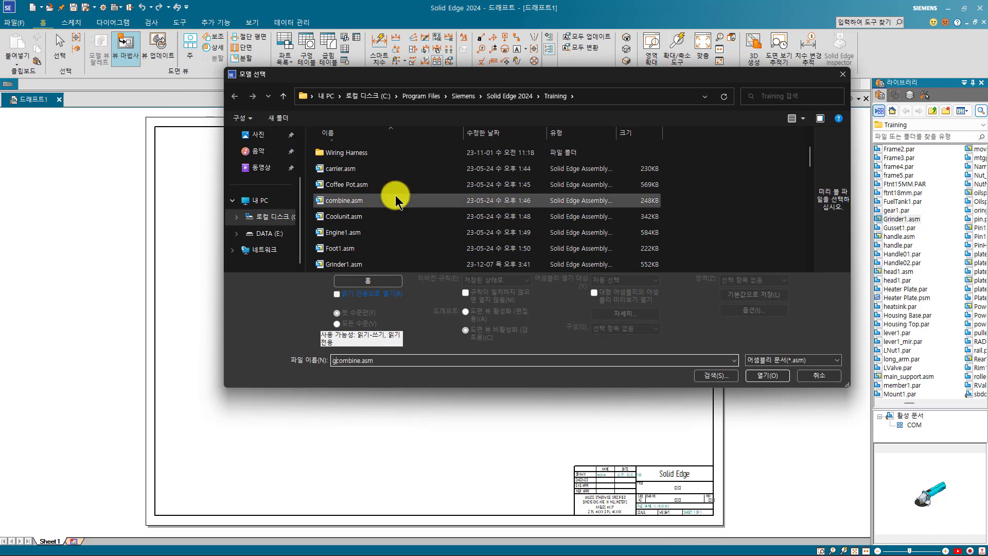
key(g)
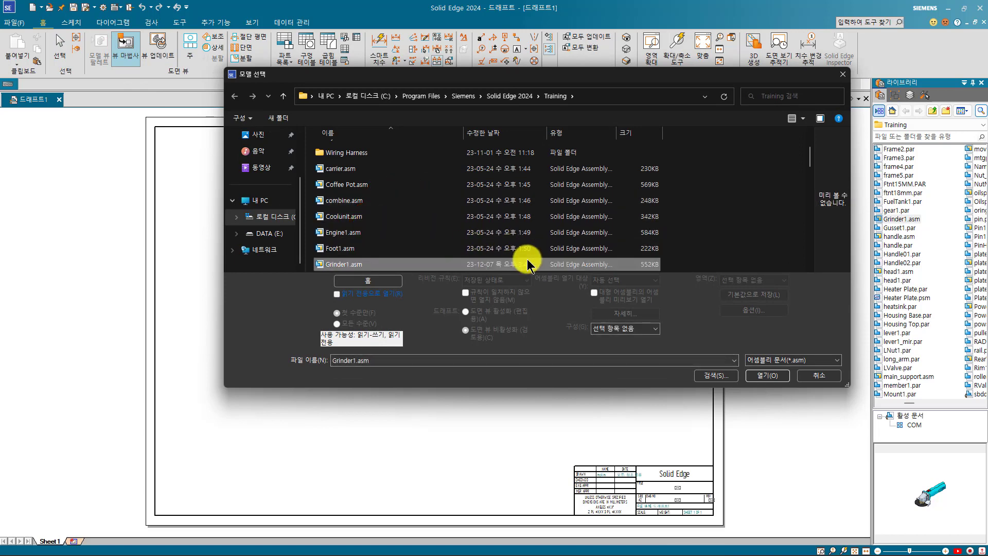
click(769, 377)
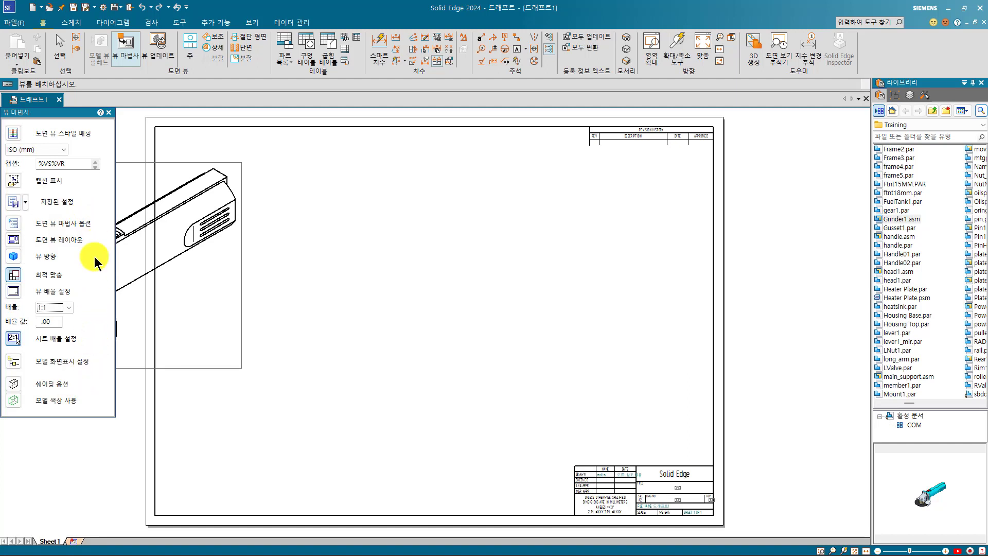
click(16, 200)
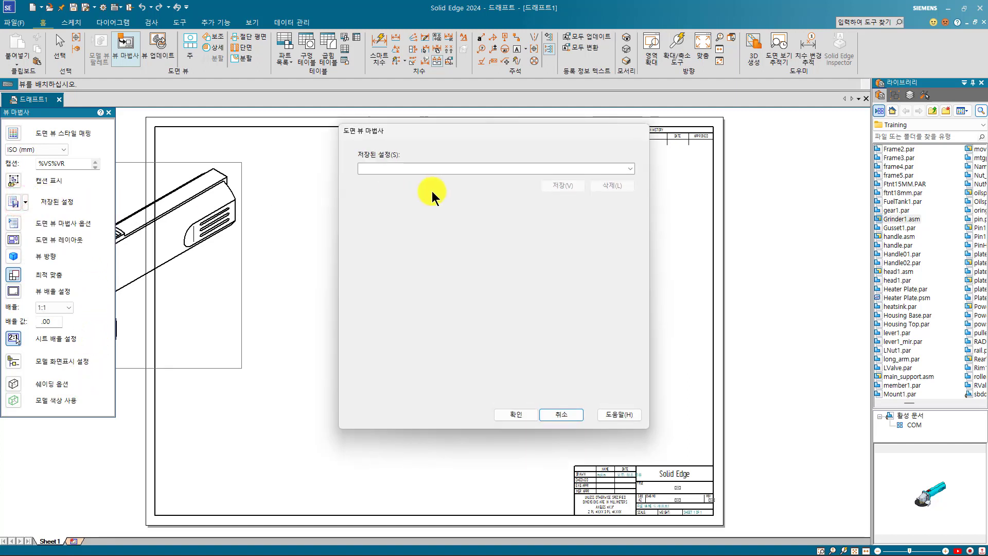
click(556, 412)
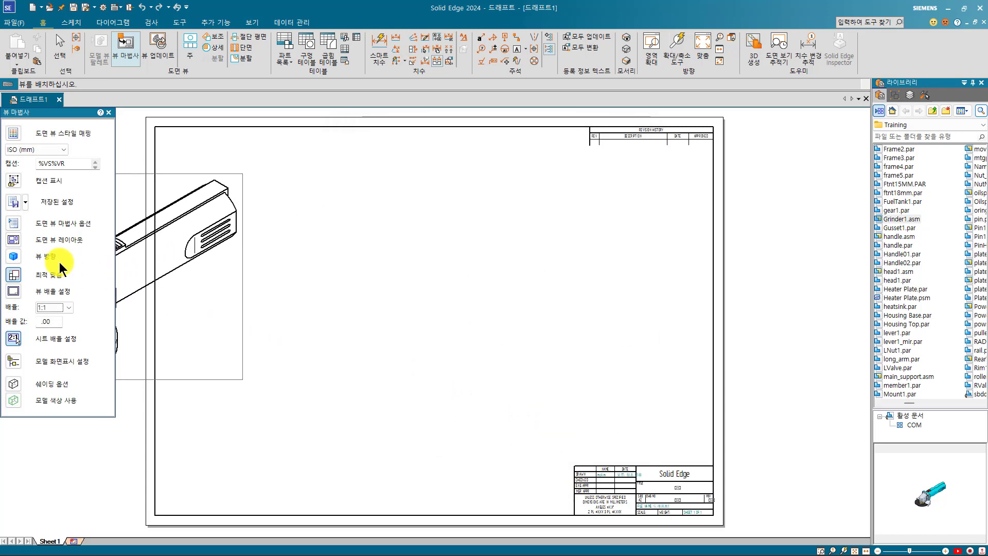
Set the custom primary view of the drawing view layout to the grinder's RIGHT orientation.
click(17, 241)
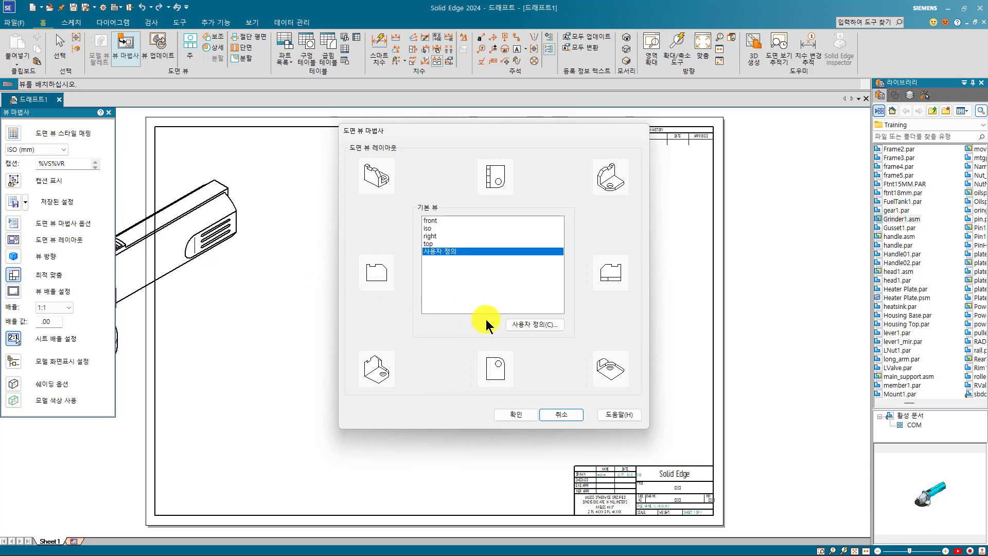
click(538, 325)
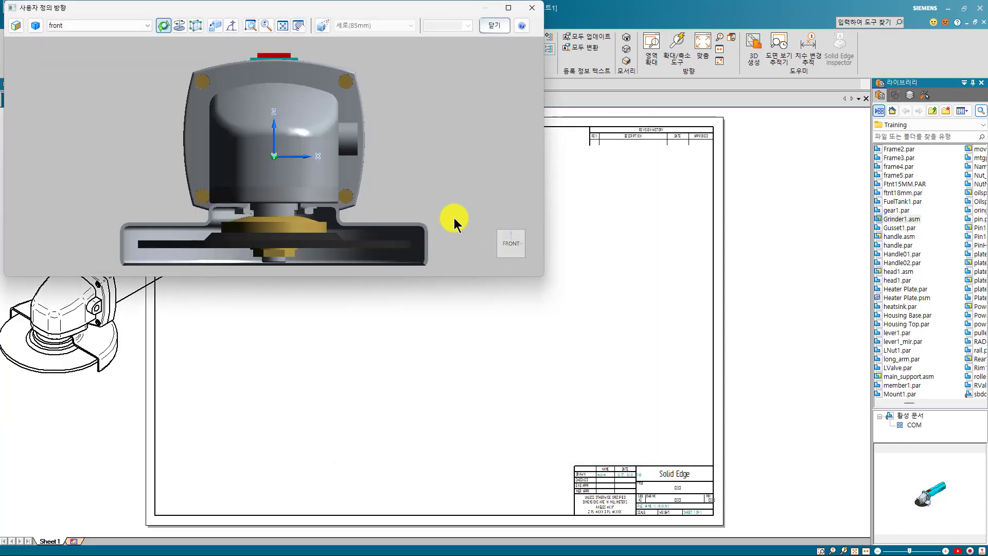
drag(444, 197, 335, 199)
click(508, 238)
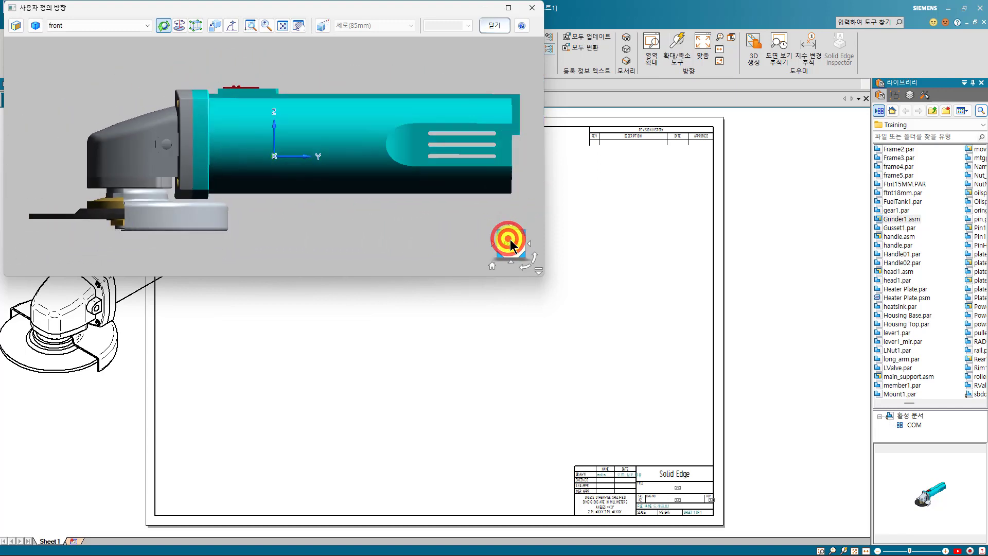
click(493, 247)
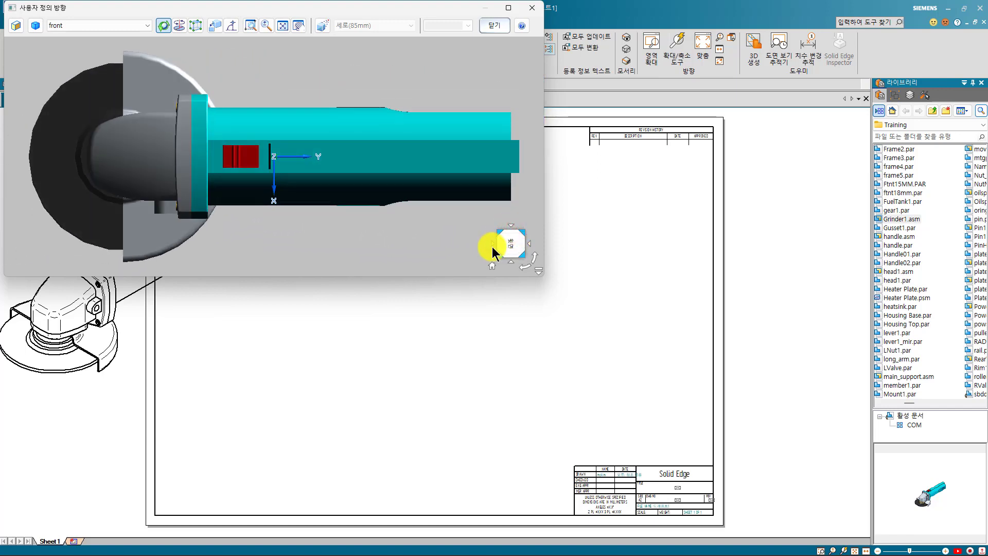
click(510, 253)
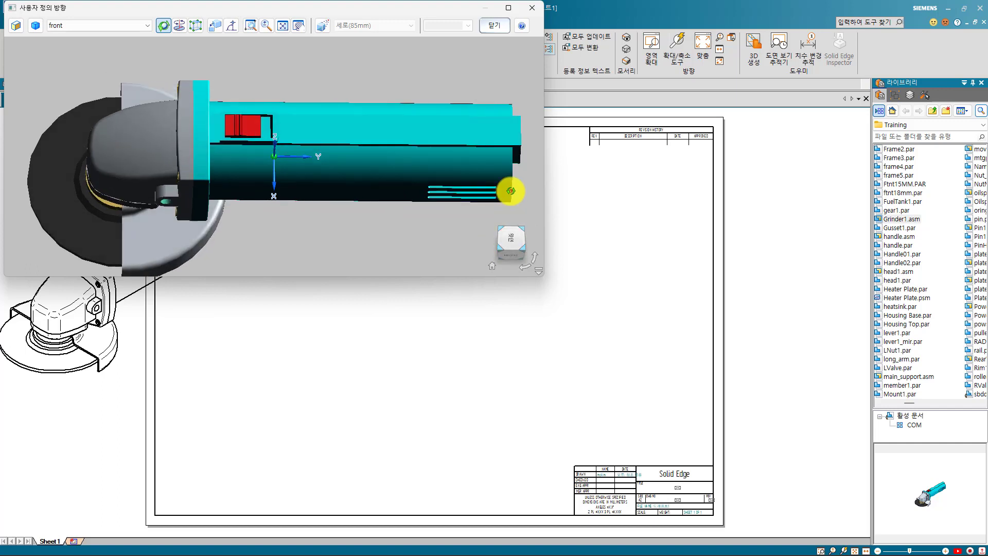
click(517, 259)
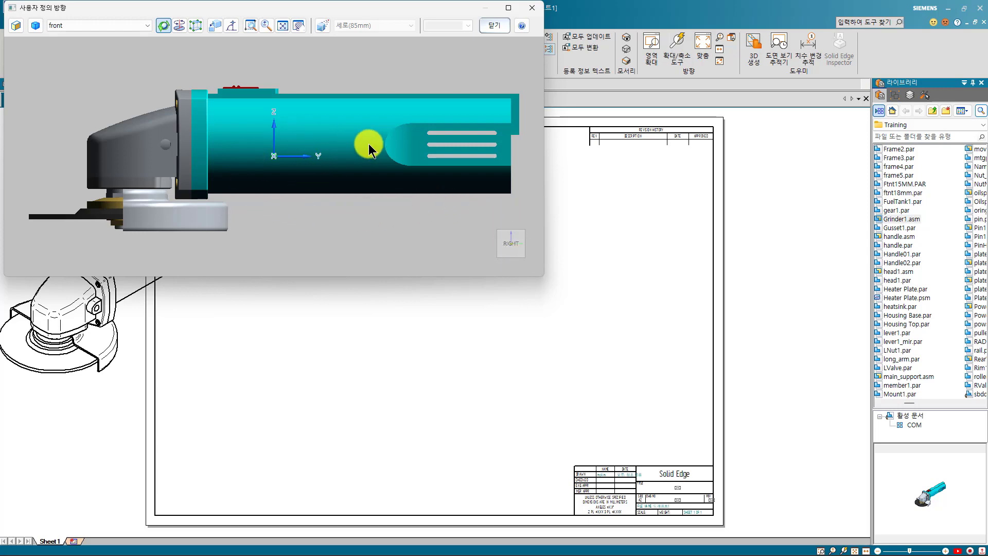
click(484, 24)
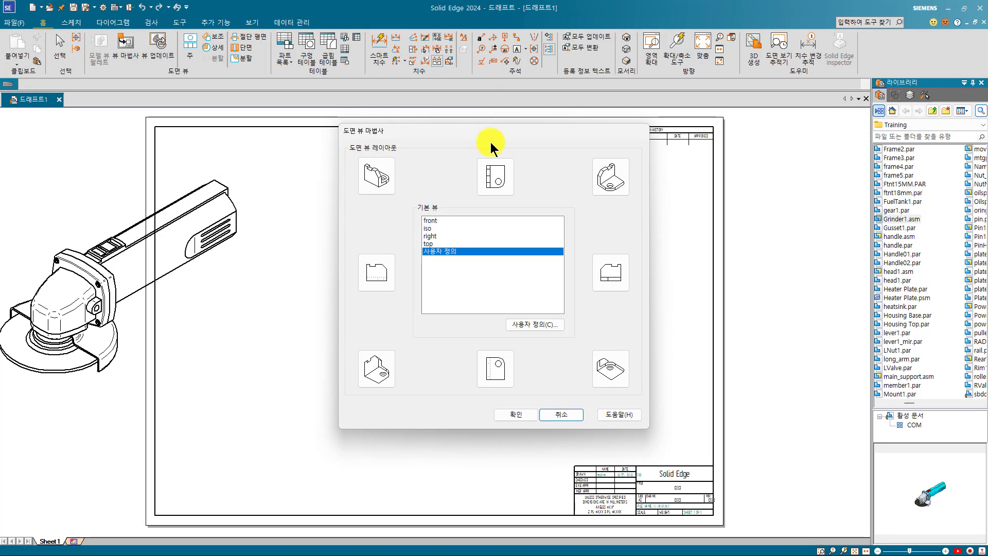
Add the projected views above and to the right of the primary view, plus the upper-right pictorial view, to the layout.
click(502, 185)
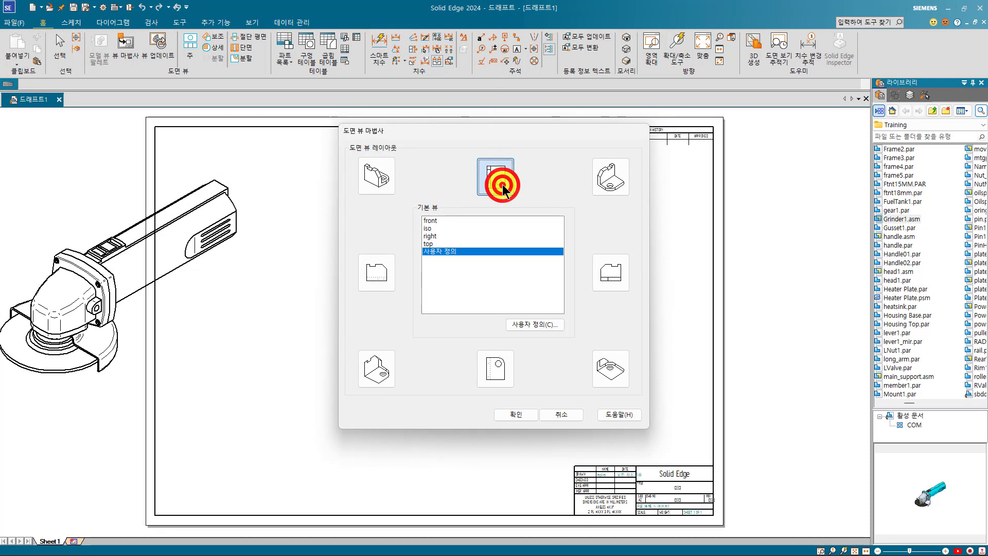
click(617, 279)
click(621, 192)
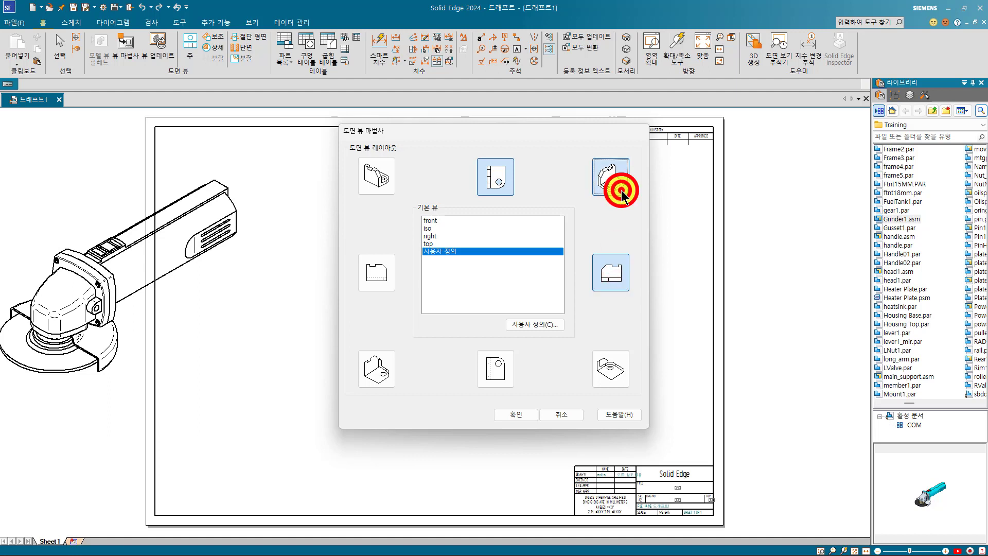
click(499, 174)
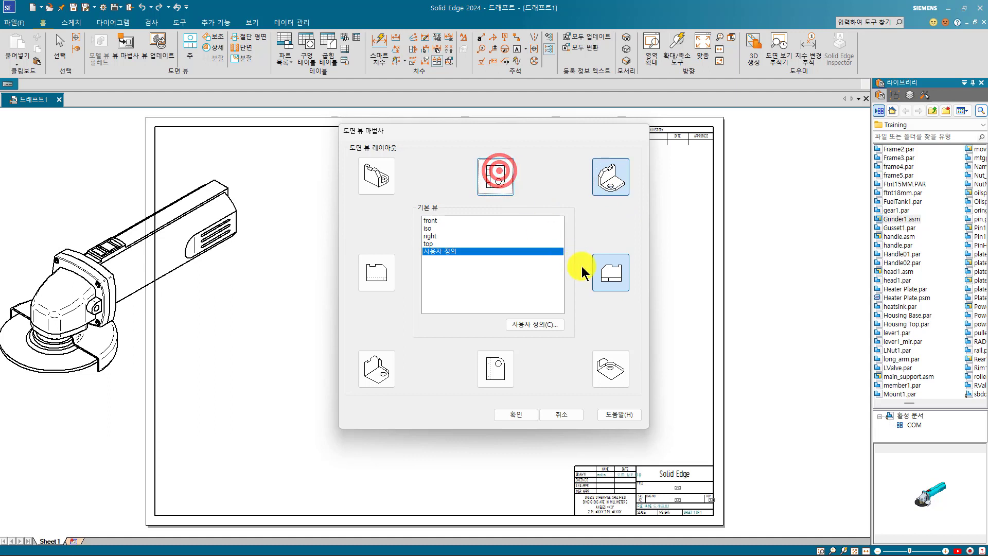
click(604, 270)
click(500, 184)
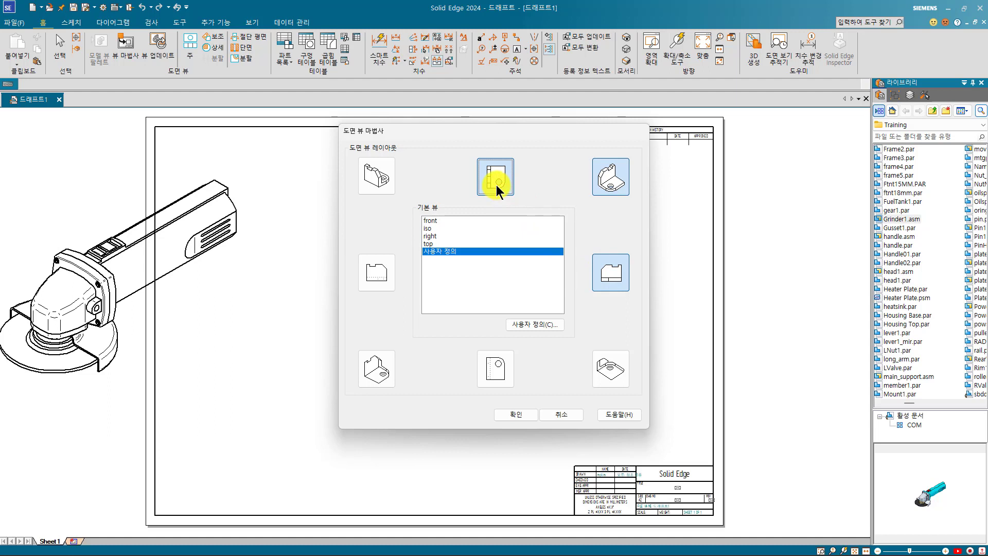
click(508, 413)
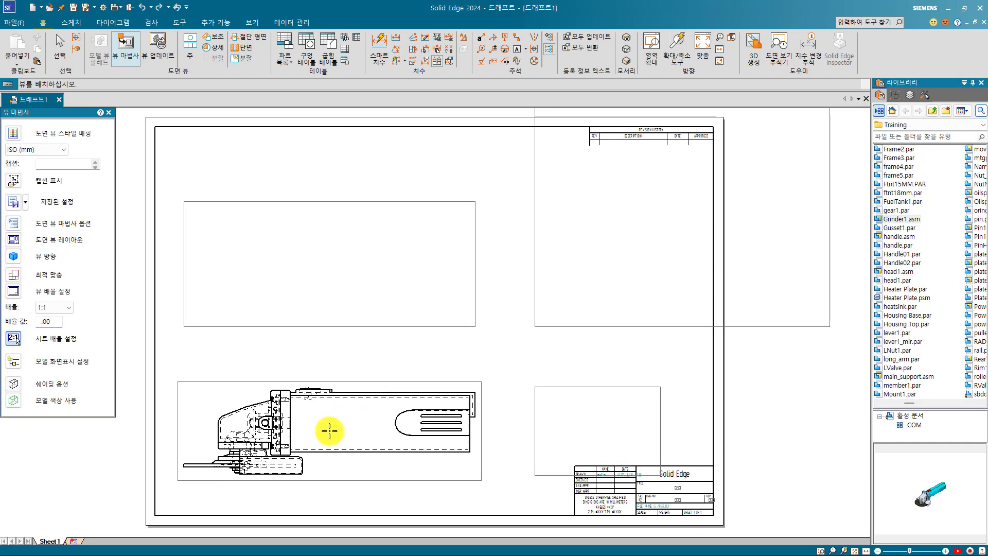
Turn off hidden edges and hidden-part edges for orthographic views in the assembly drawing view options.
click(14, 223)
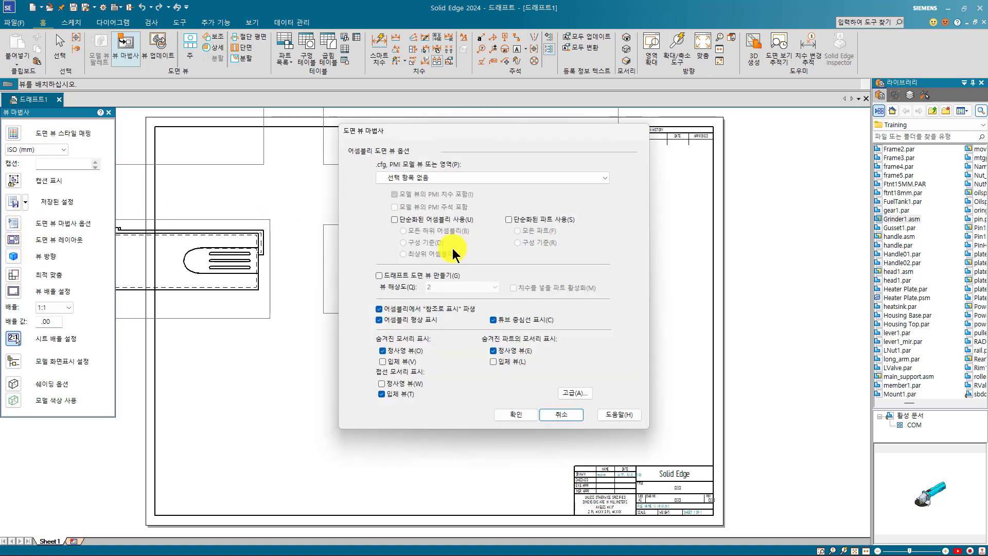
click(569, 184)
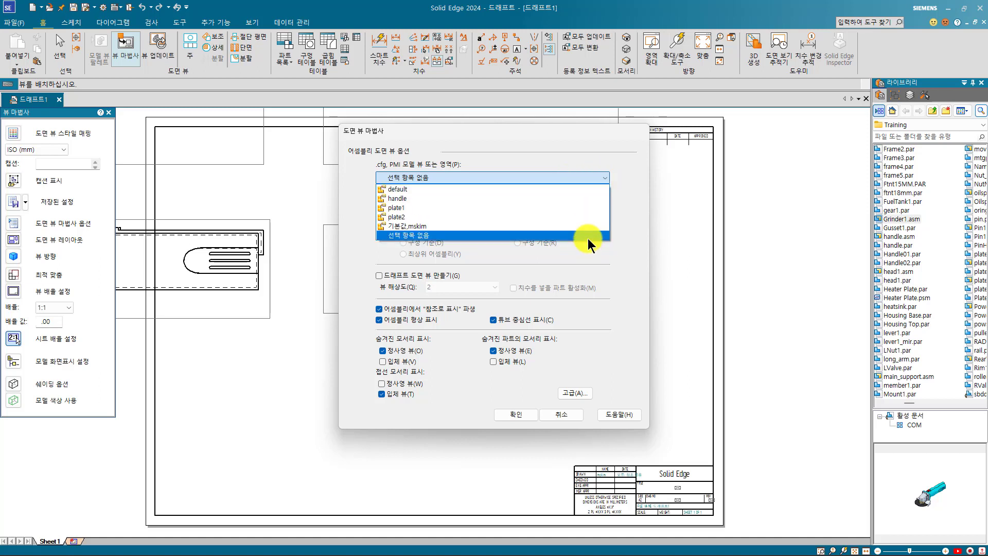
click(583, 178)
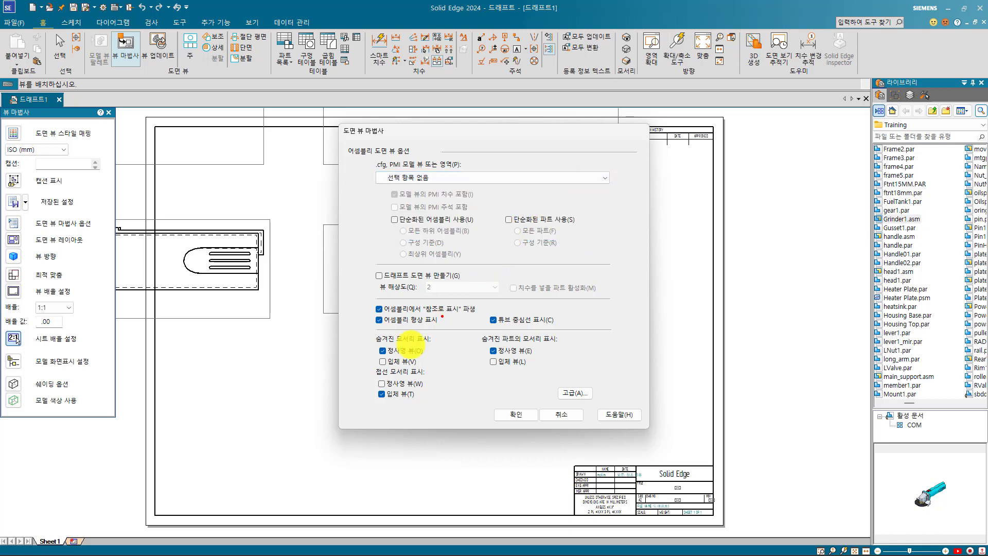
mouse_move(366, 336)
mouse_down()
mouse_move(595, 383)
mouse_move(587, 371)
mouse_up()
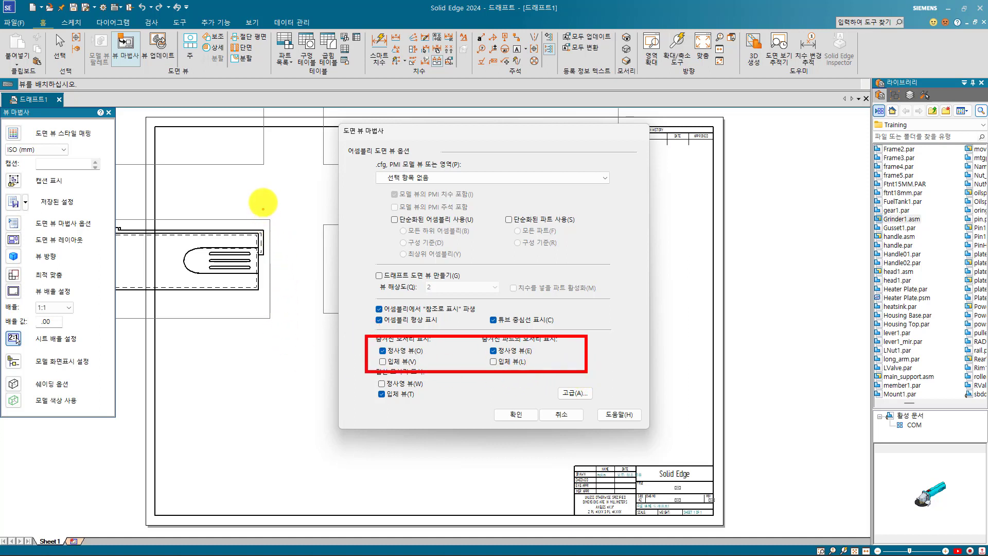
mouse_move(267, 189)
mouse_down()
mouse_move(229, 226)
mouse_move(260, 216)
mouse_up()
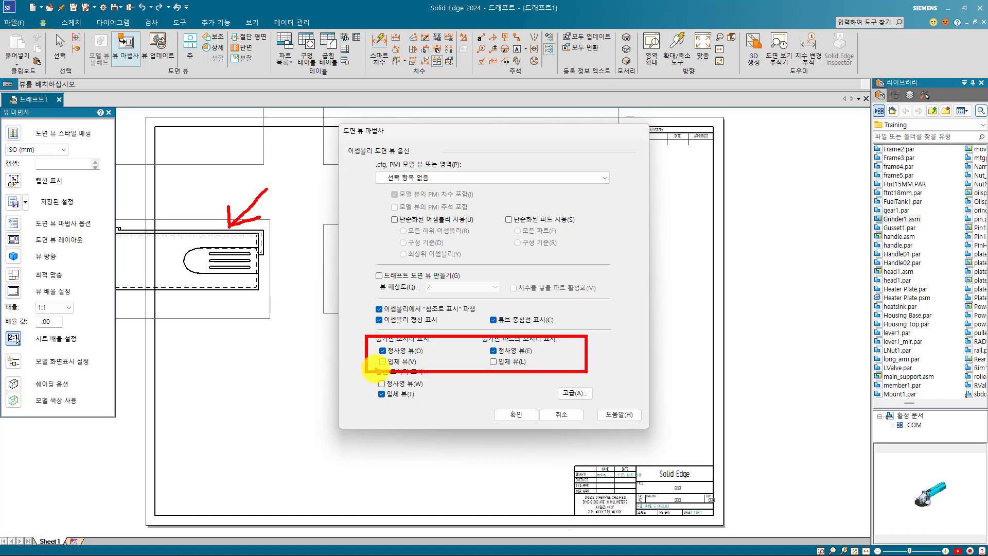
click(383, 351)
click(493, 351)
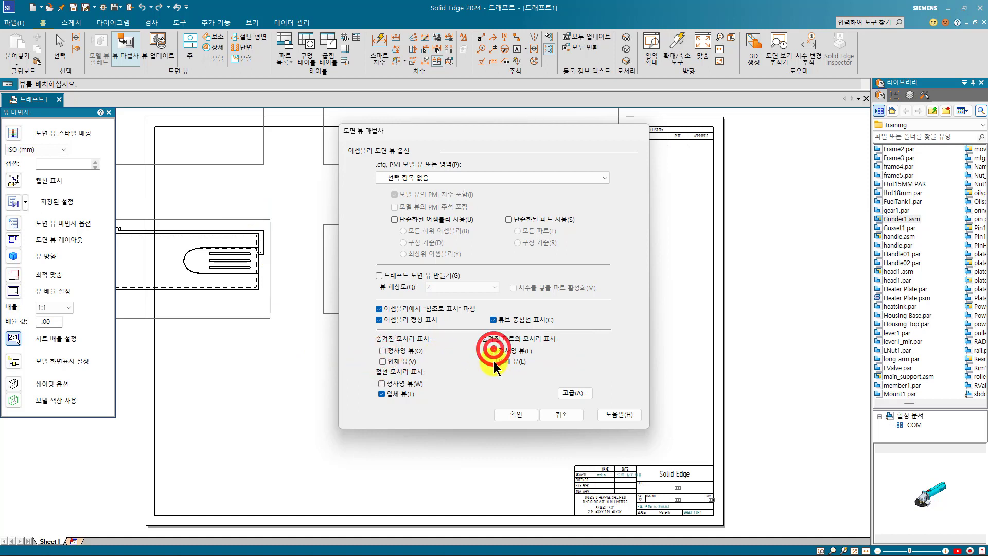
click(516, 415)
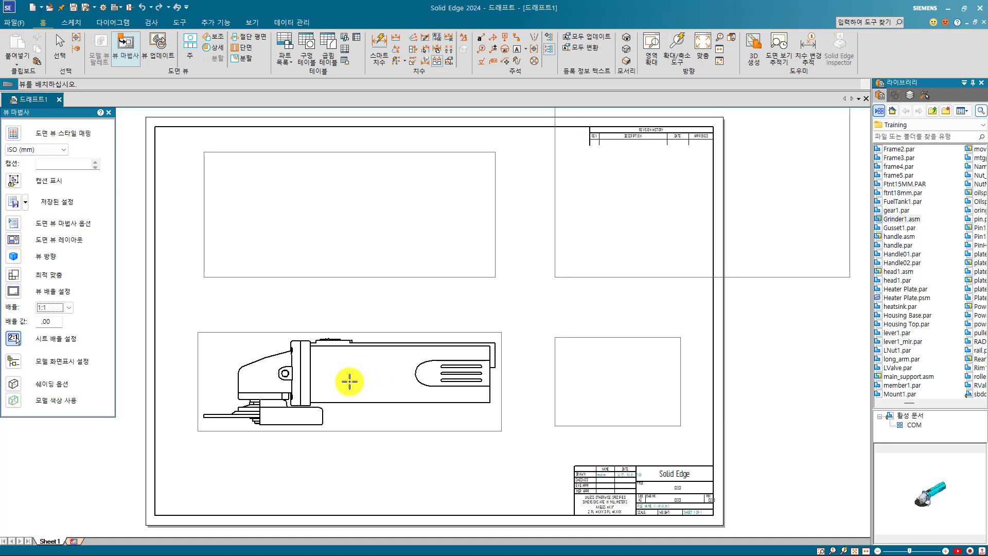
Try the front orientation for the primary view and return it to the right orientation.
click(16, 257)
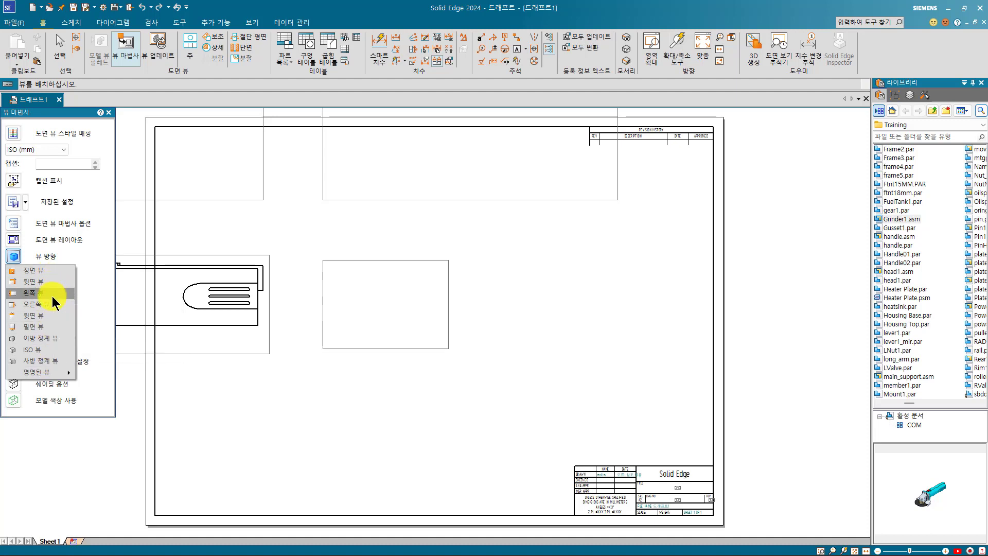
click(51, 272)
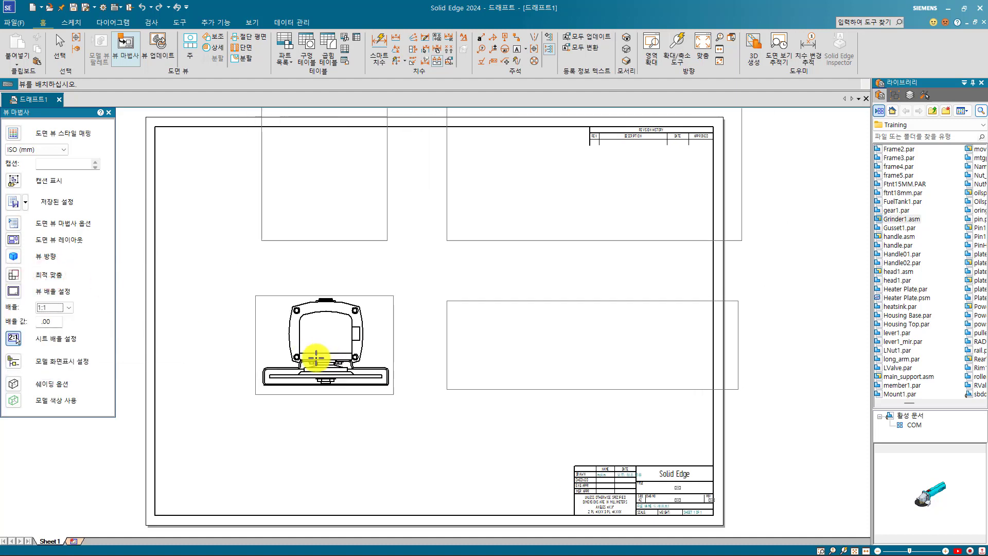
click(13, 252)
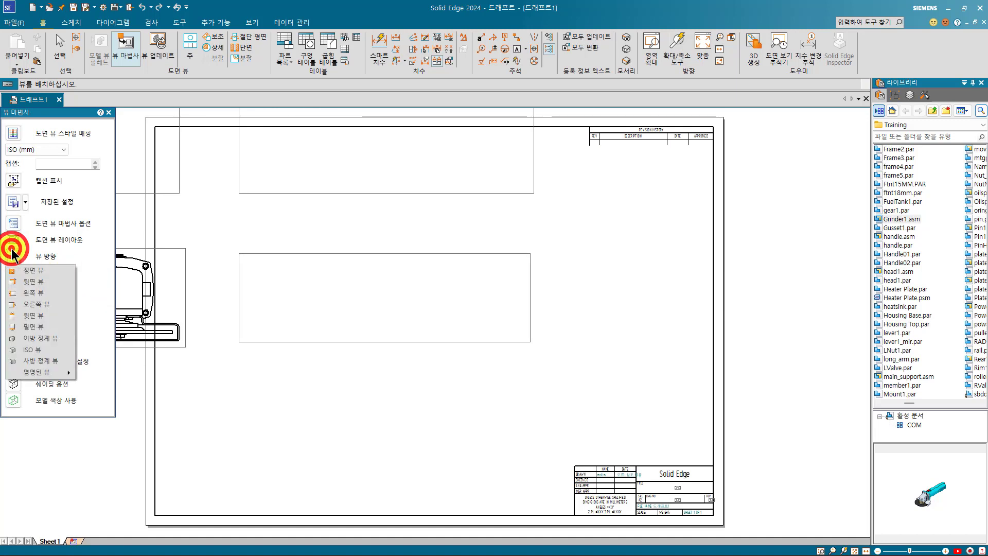
click(44, 303)
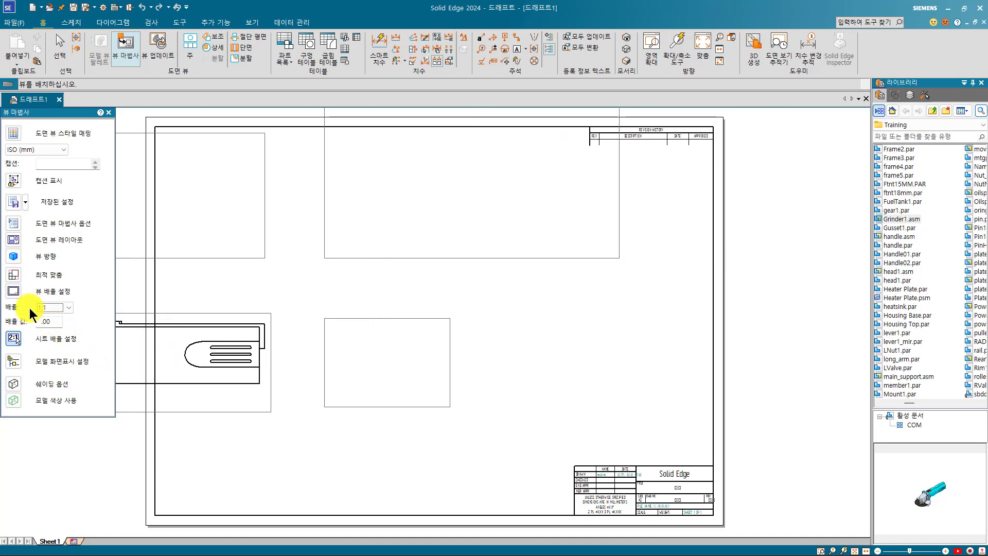
Set a custom scale of 1:1.5 for the drawing views before placing them.
click(45, 308)
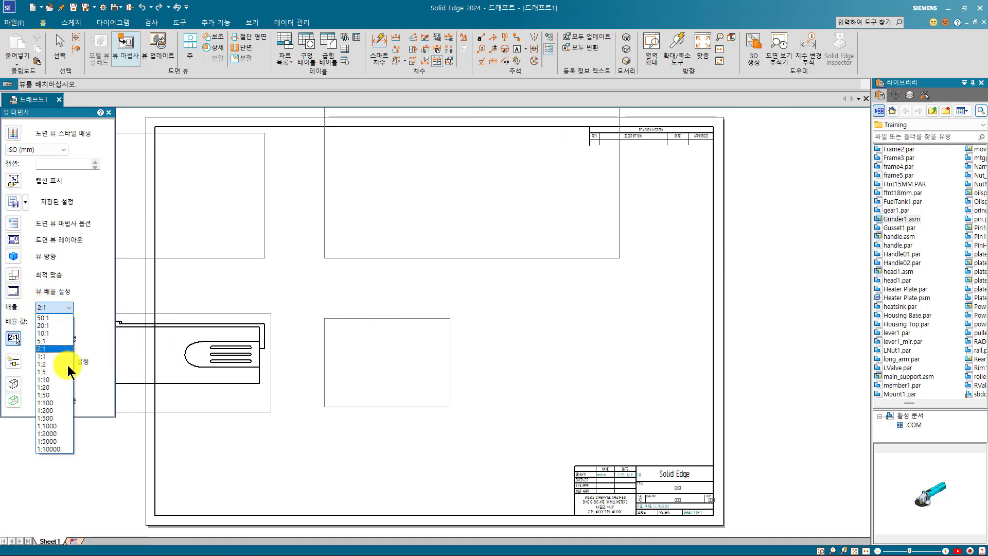
click(61, 303)
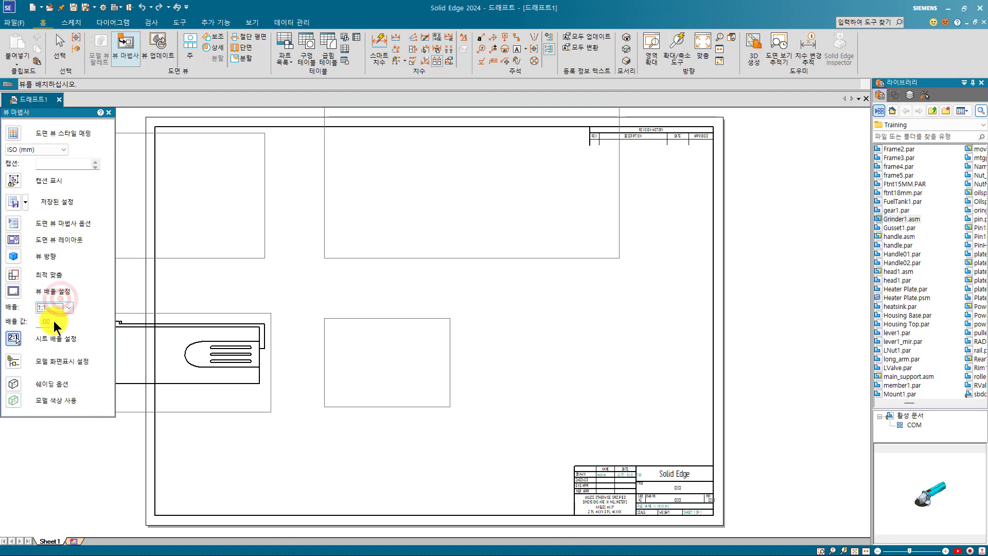
click(55, 307)
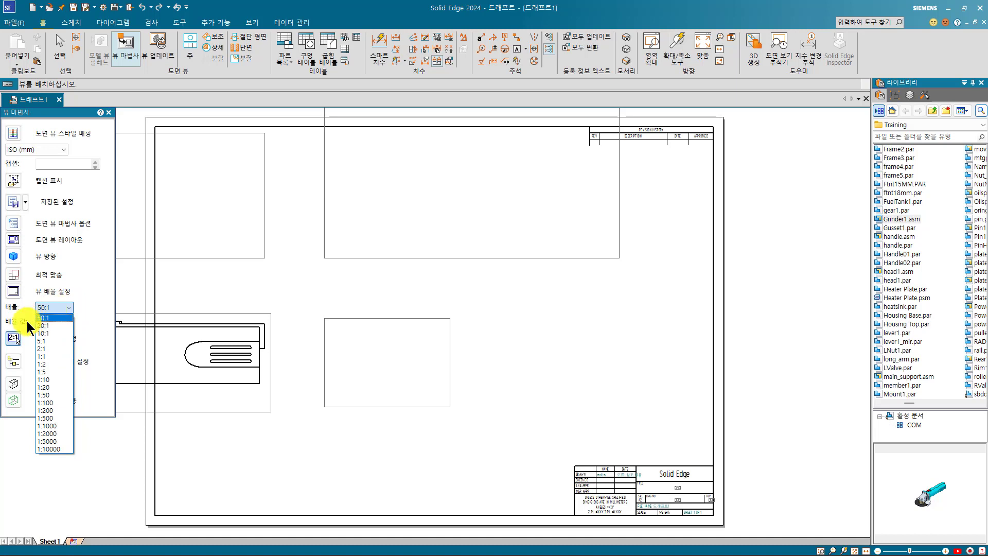
click(54, 307)
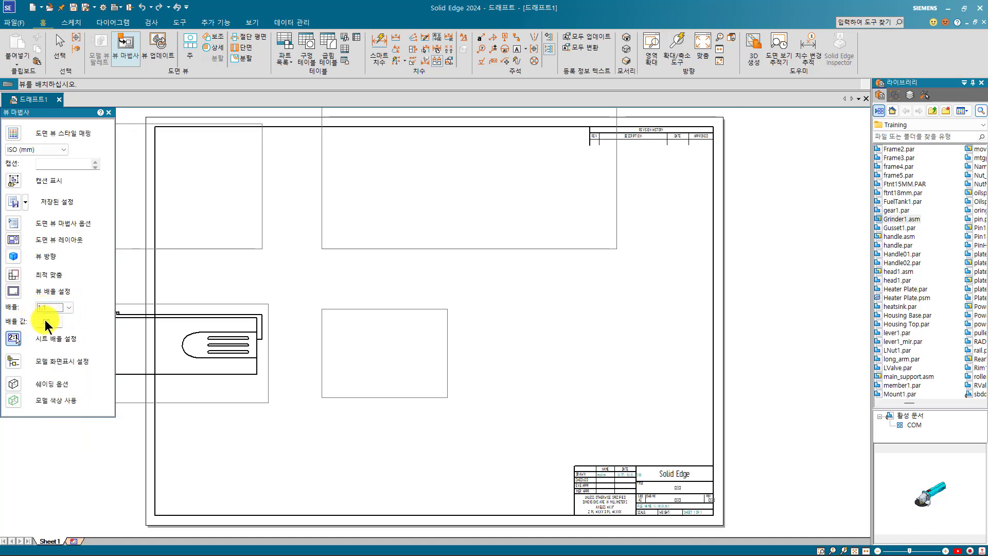
click(45, 320)
drag(53, 324, 27, 324)
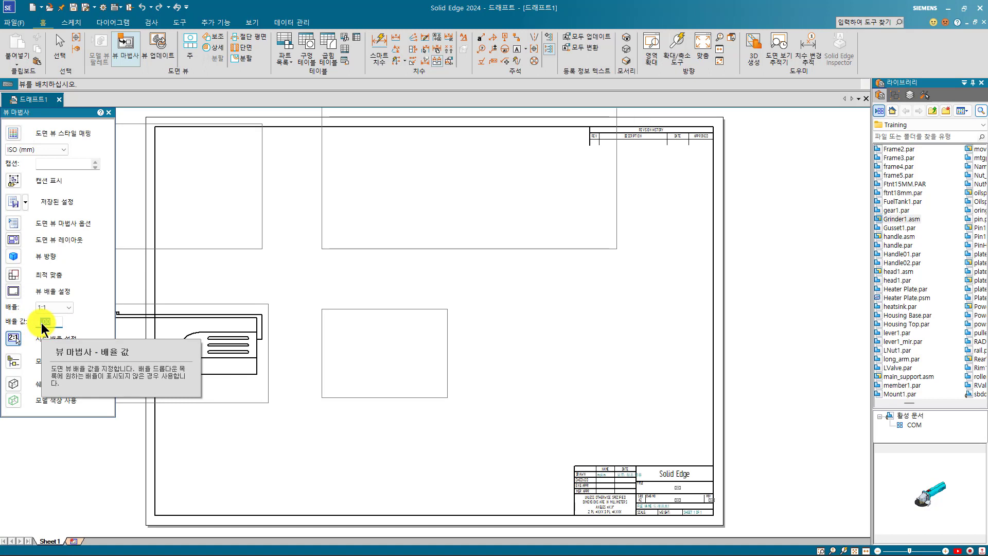
key(BackSpace)
text(2)
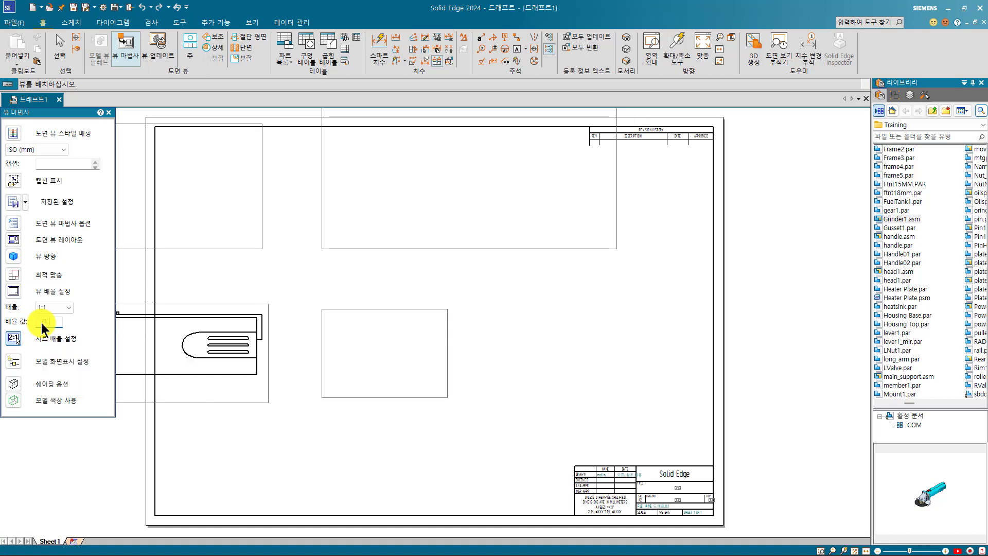
text(.5)
key(Return)
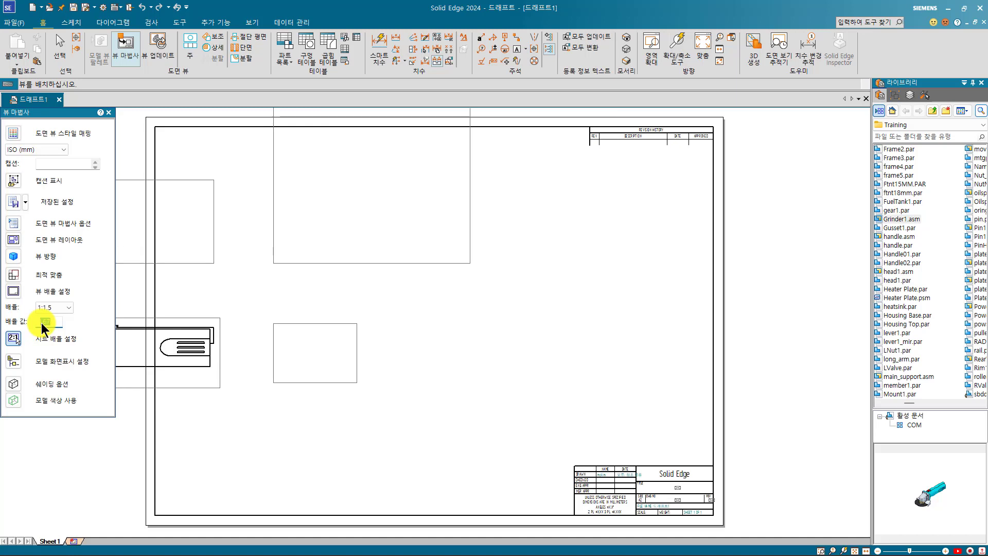
Place the unshaded drawing views on the sheet, with the primary view in the lower-left area of the border.
click(17, 385)
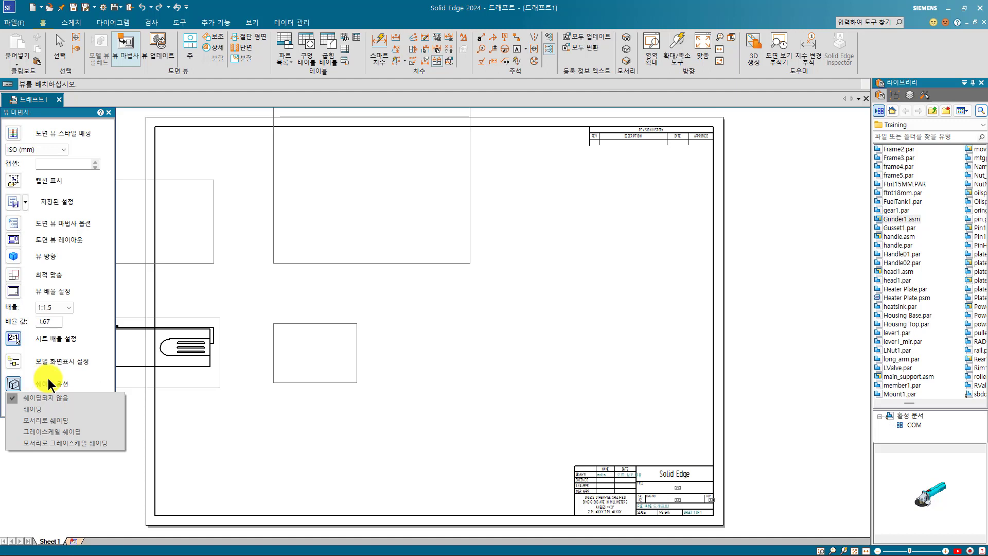
click(48, 381)
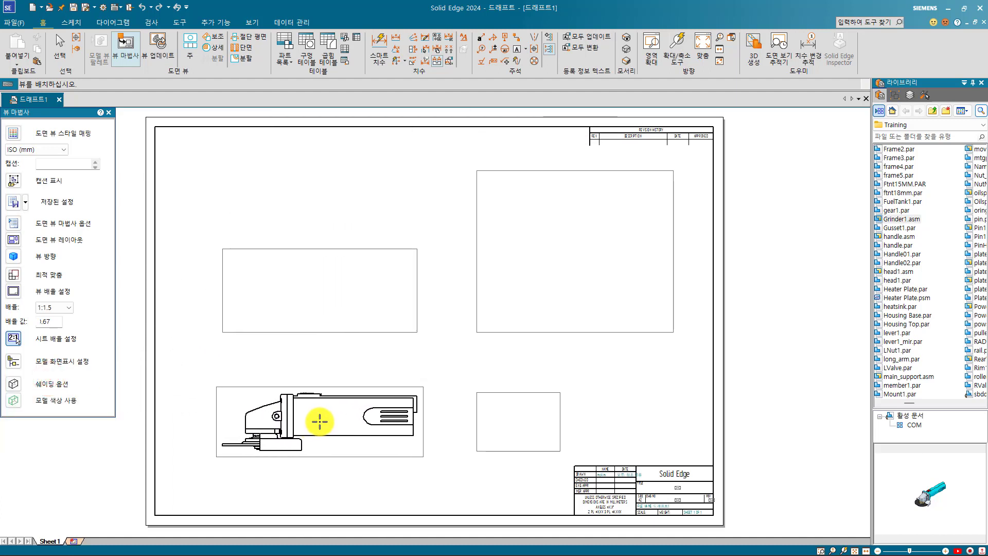
click(321, 421)
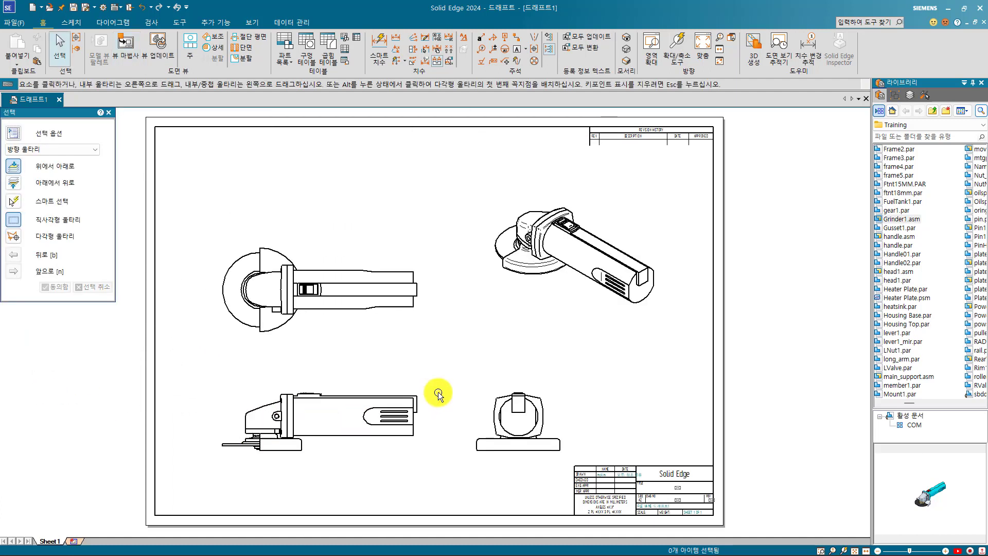
Set the pictorial view's shading to shaded with edges and update the drawing views.
click(540, 246)
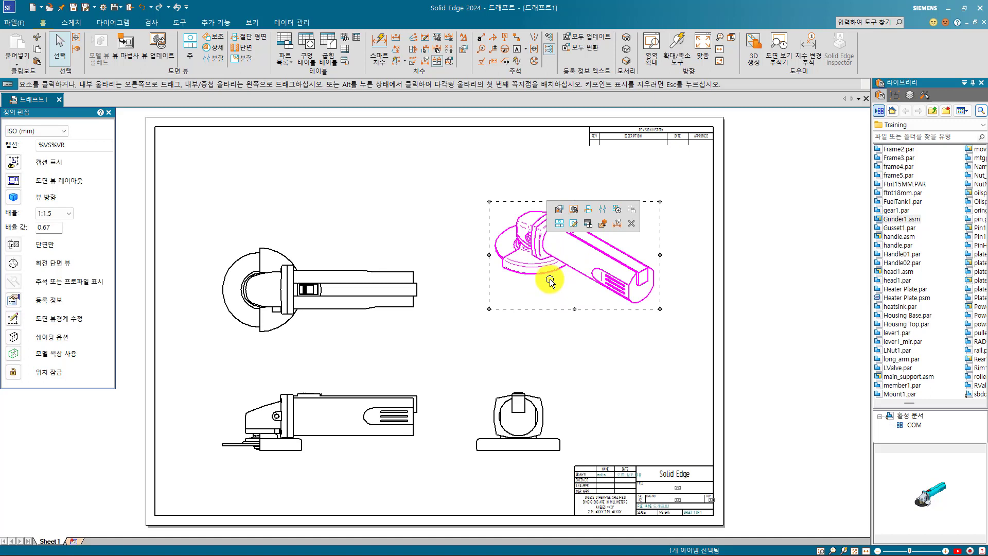
click(14, 338)
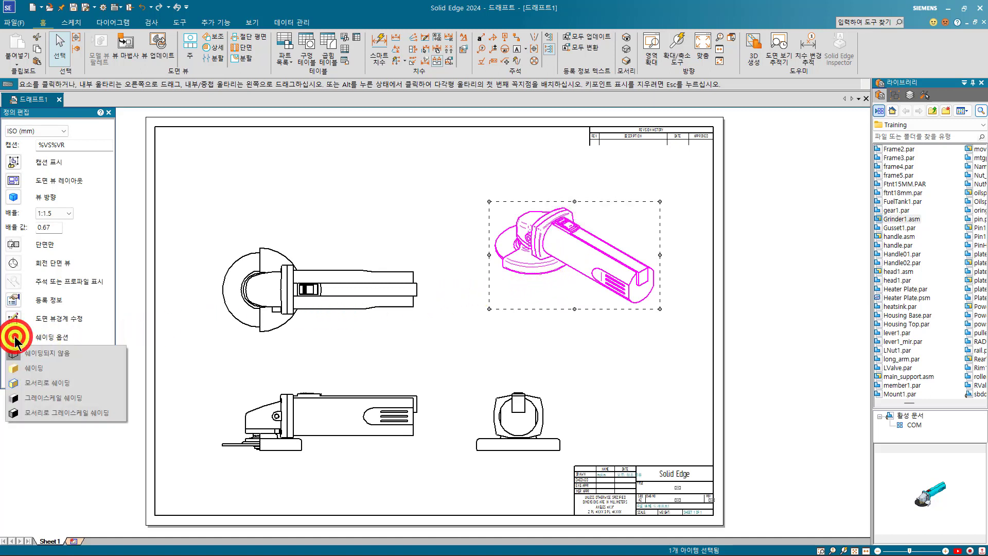
click(73, 383)
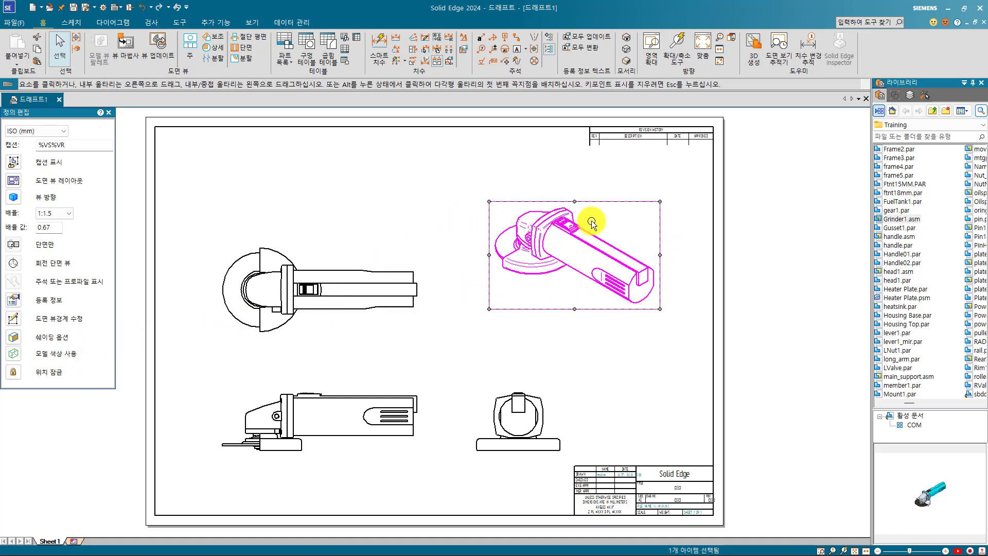
click(156, 54)
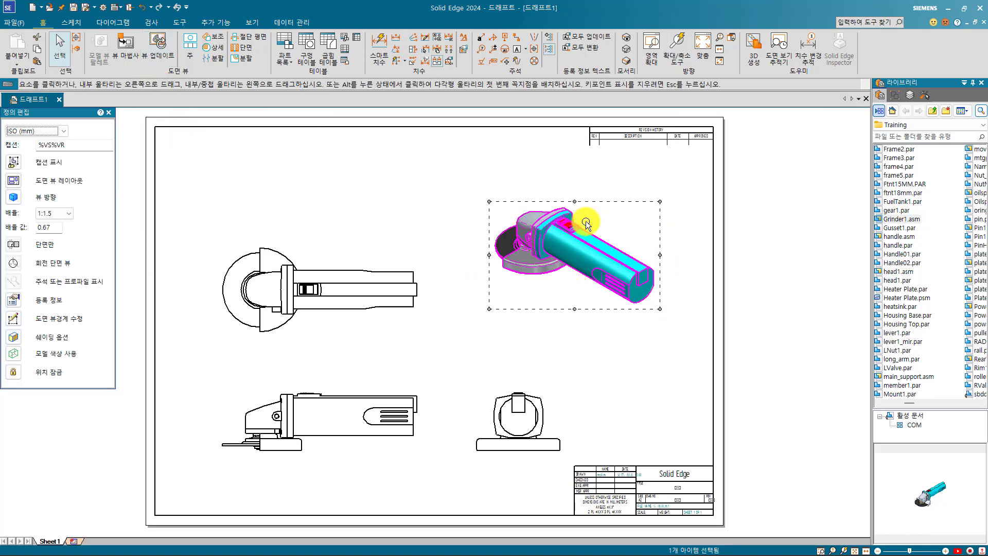
Change the pictorial view's shading to grayscale shaded with edges.
click(14, 339)
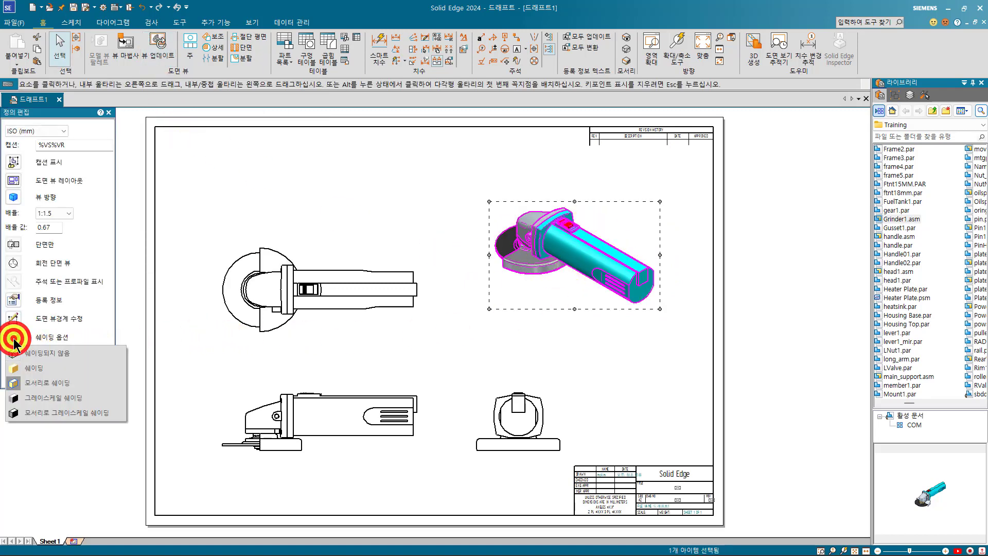
click(71, 413)
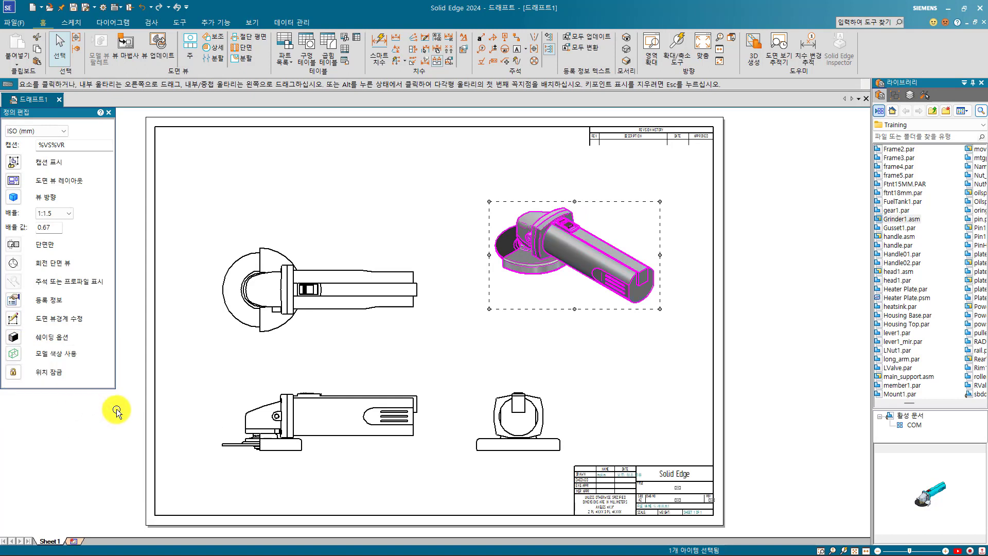
click(430, 226)
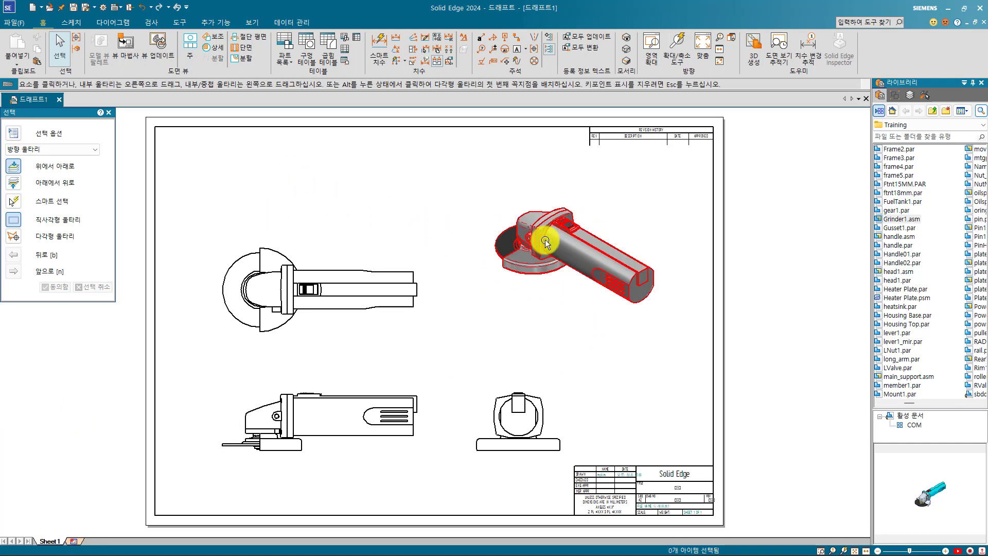
Try a 1:1 scale on the primary view and its aligned projected views.
click(359, 392)
click(359, 393)
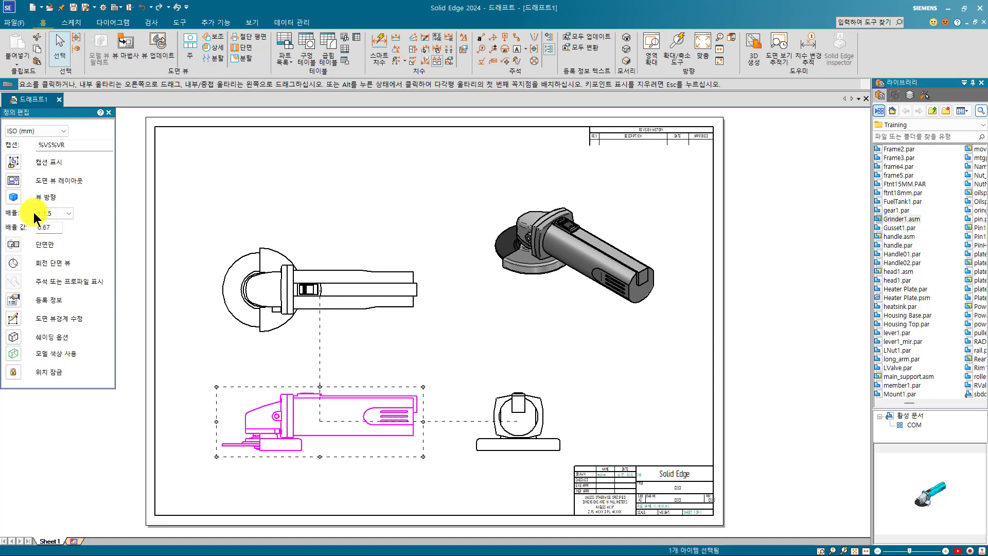
click(63, 214)
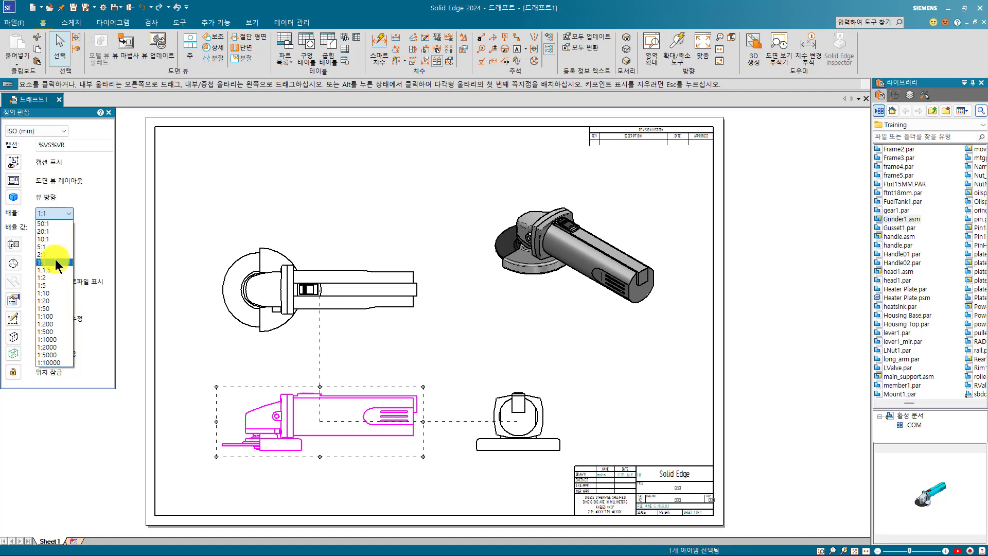
click(55, 262)
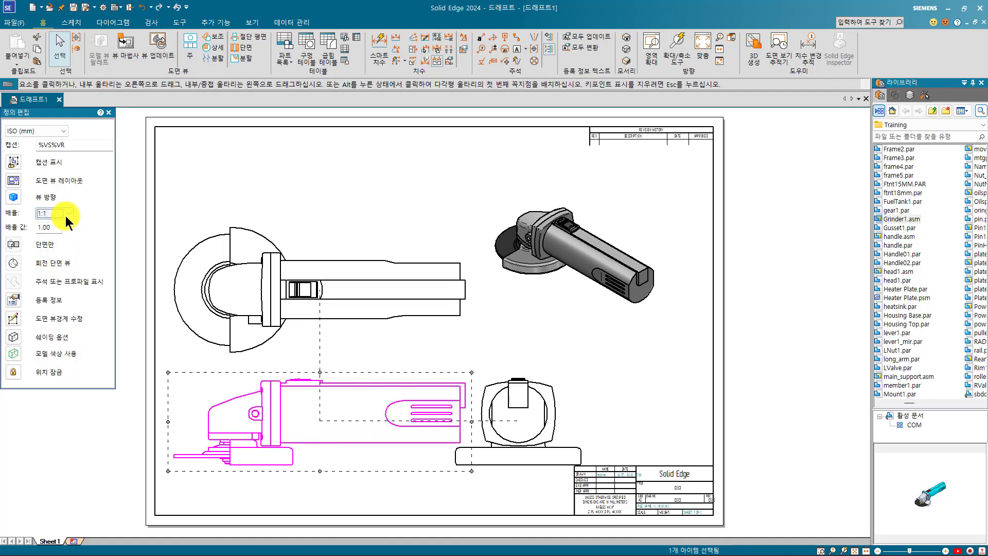
click(221, 239)
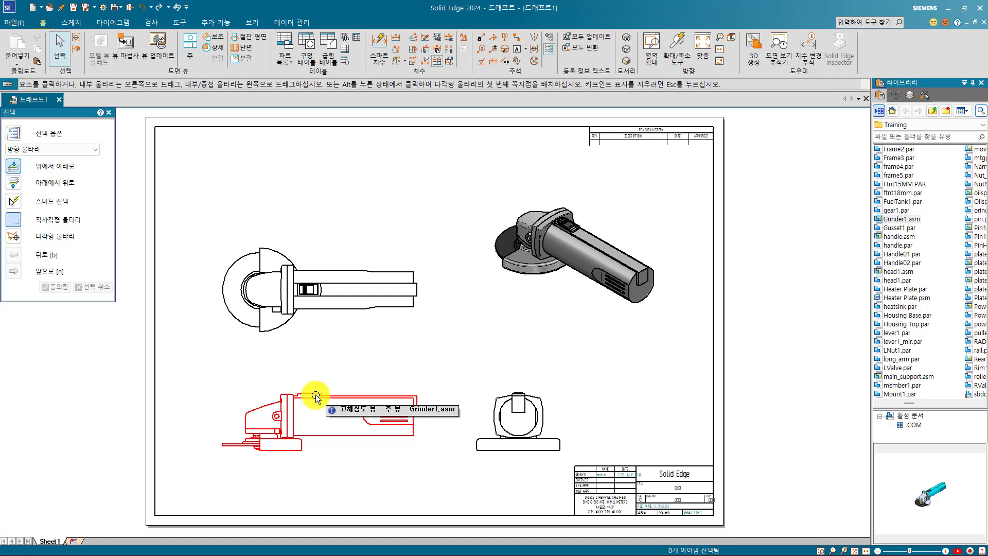
Turn on hidden edges and edges hidden by other parts for all parts in the primary view, and update the views.
right_click(315, 396)
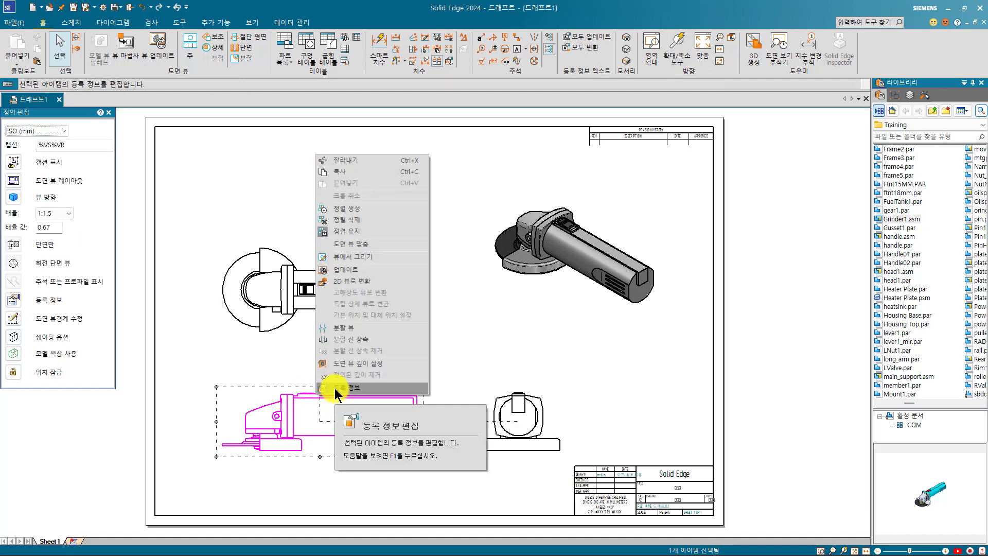
click(335, 388)
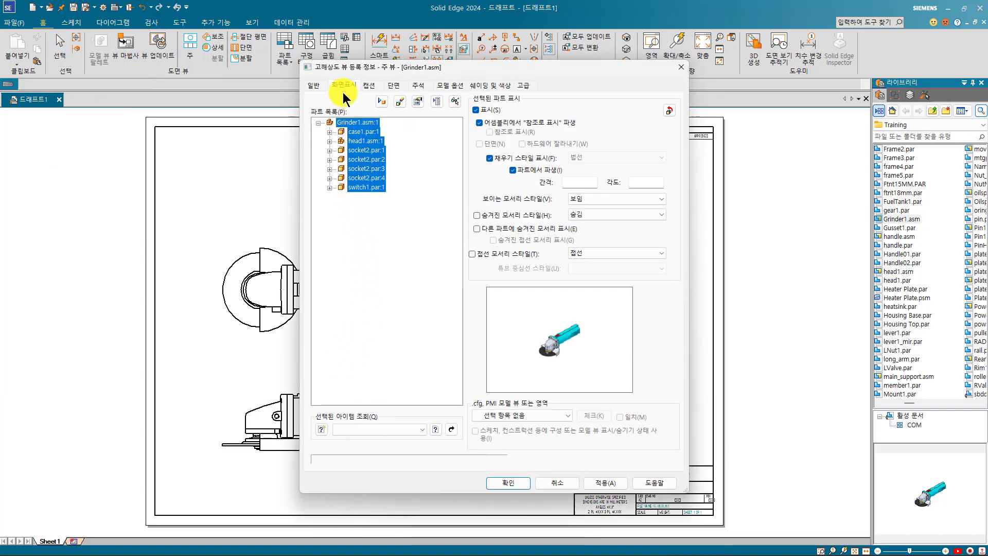
click(482, 216)
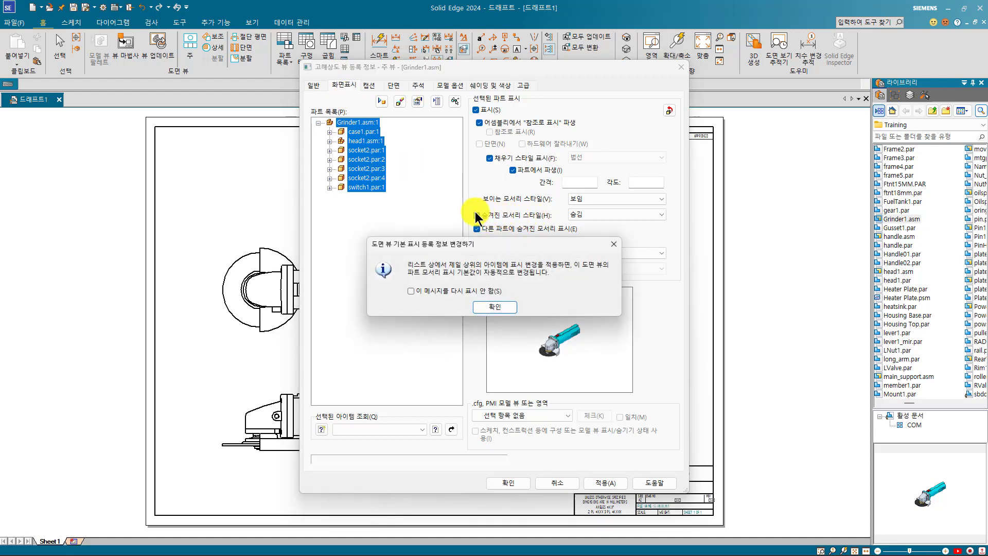
click(507, 308)
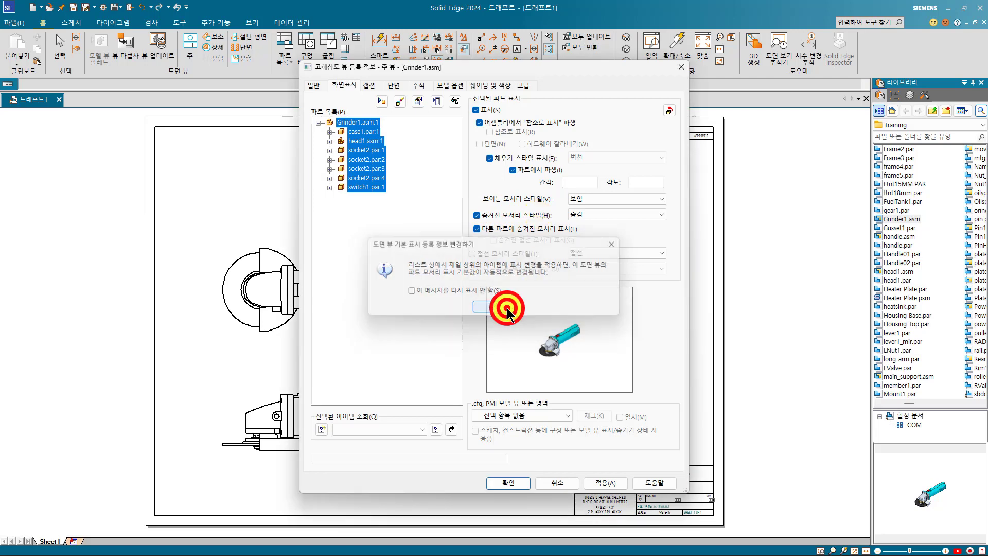
click(502, 482)
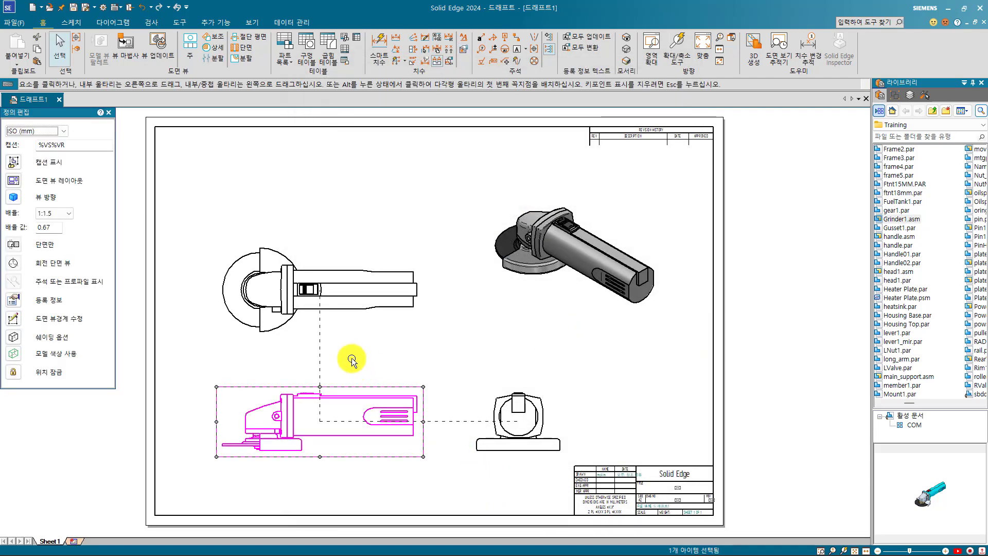
click(150, 45)
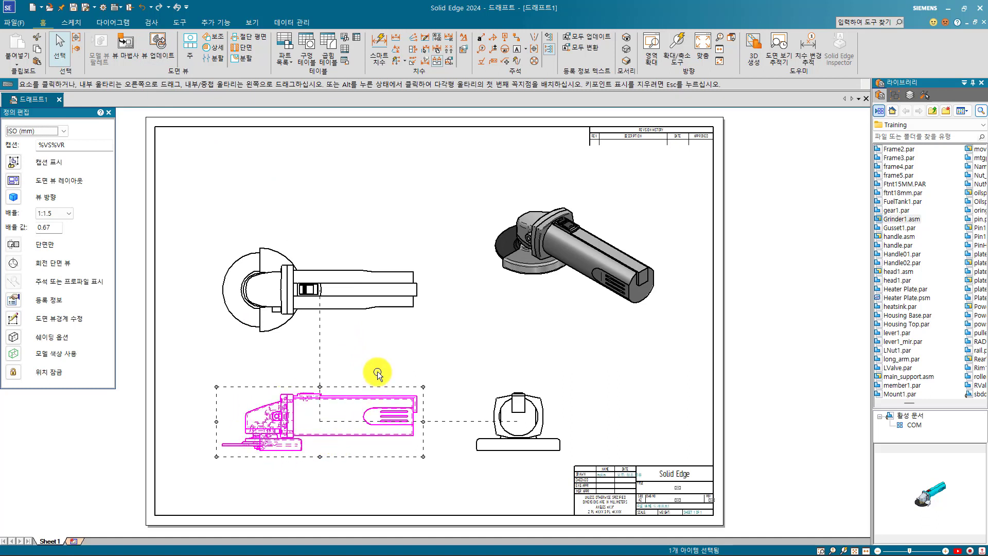
click(388, 359)
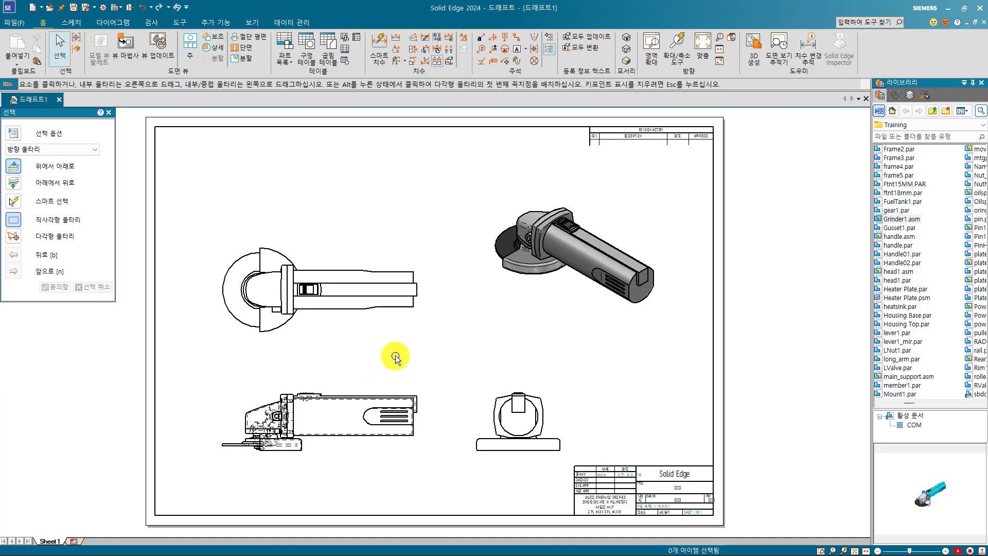
Turn on hidden edges and edges hidden by other parts for all parts in the top and side views, and update the views.
click(390, 294)
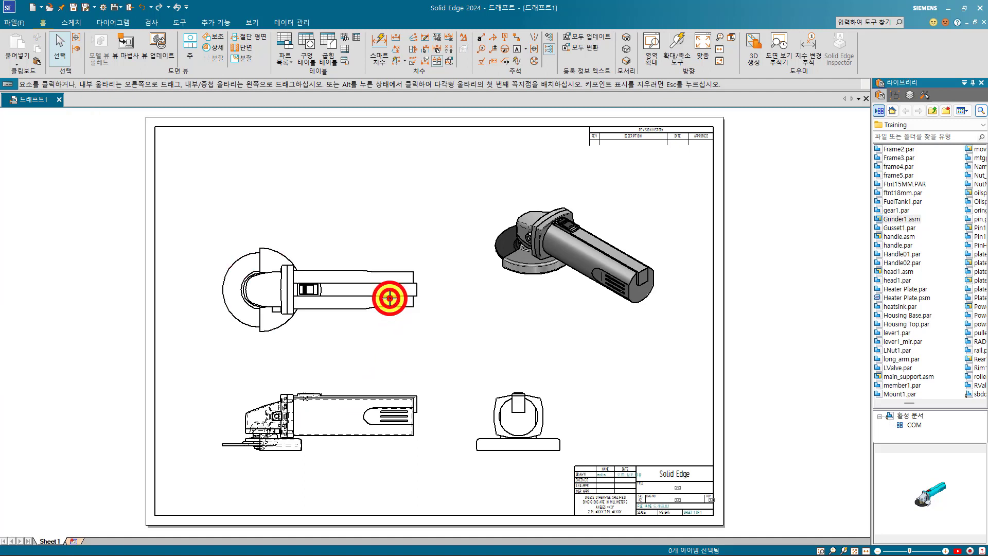
ctrl+click(539, 423)
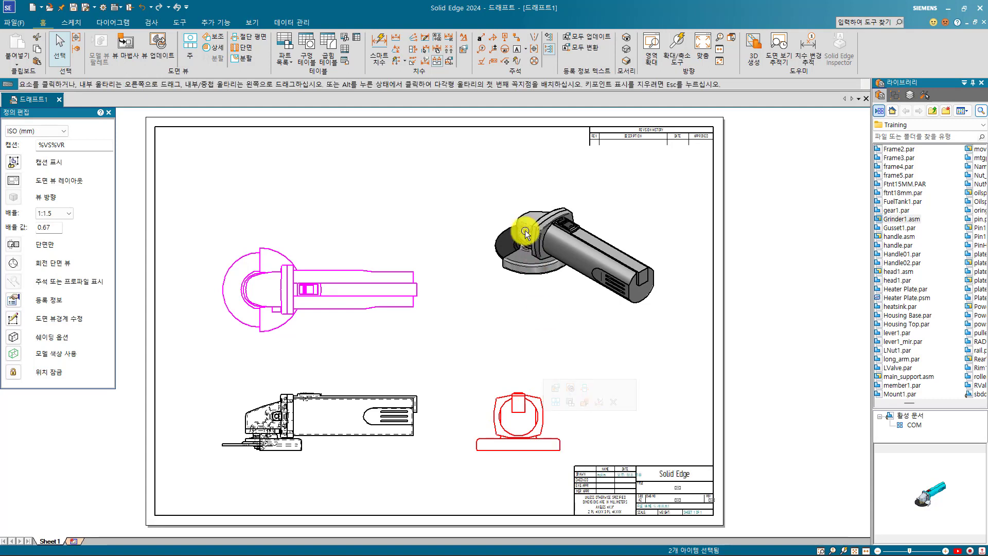
click(464, 52)
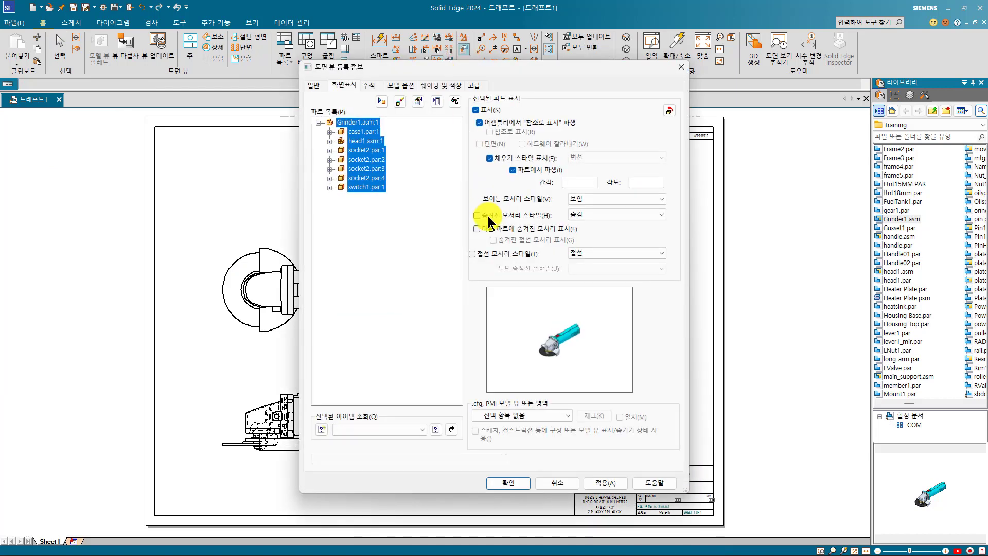
click(488, 216)
click(496, 309)
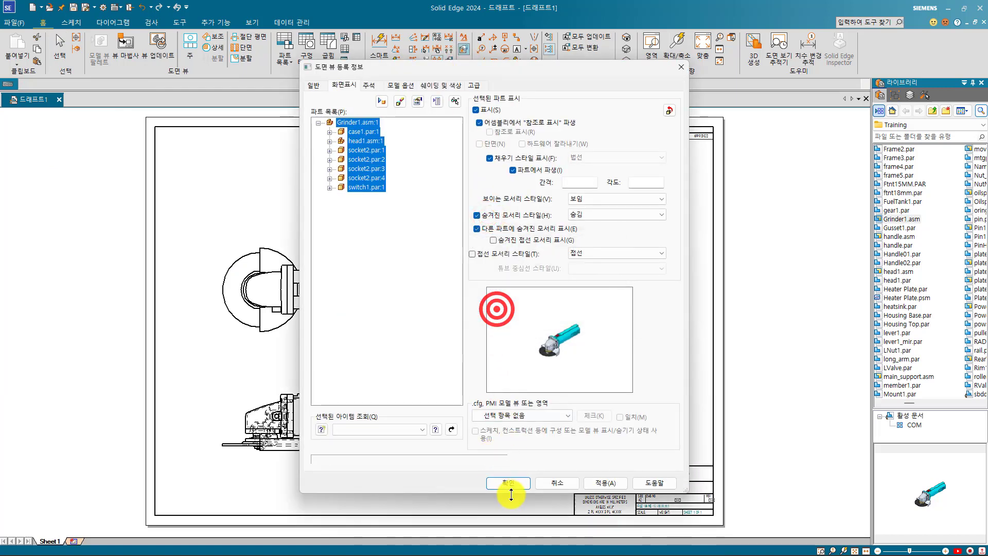
click(508, 484)
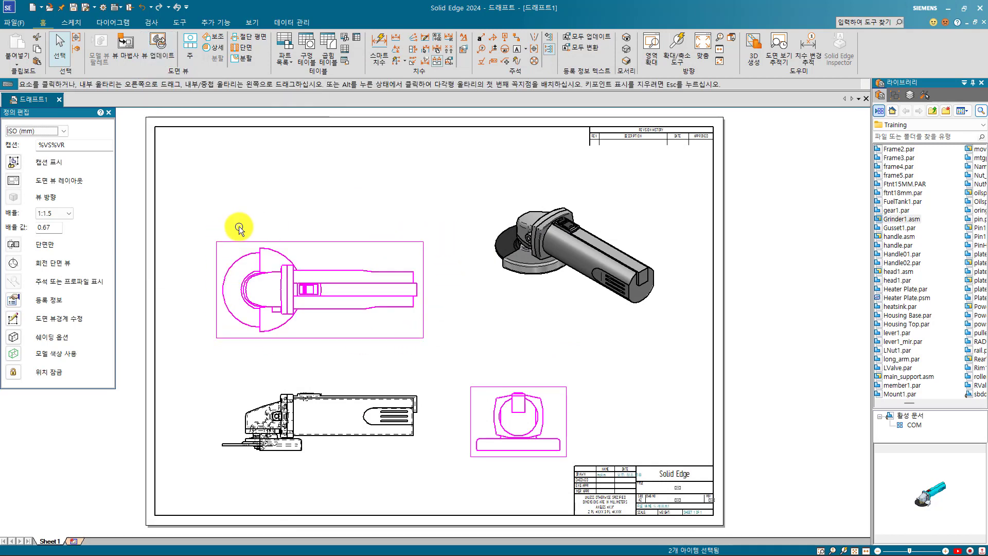
click(156, 57)
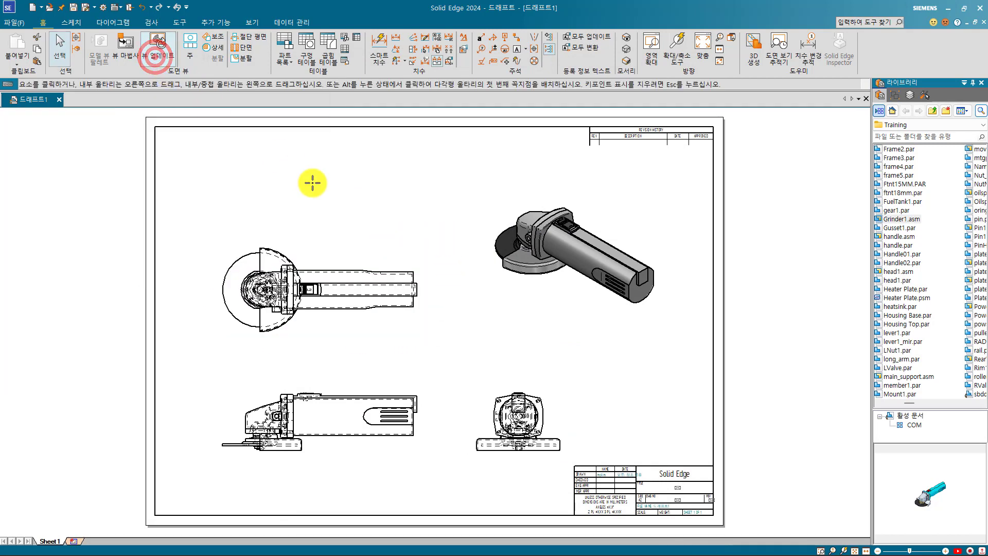
Move the primary front view slightly left and down on the sheet together with its aligned views.
click(387, 244)
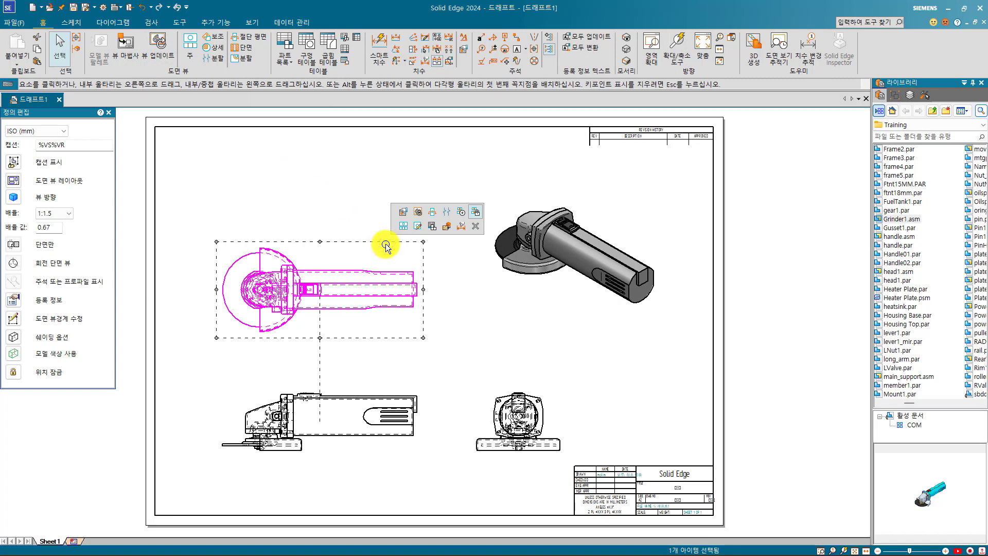
click(375, 224)
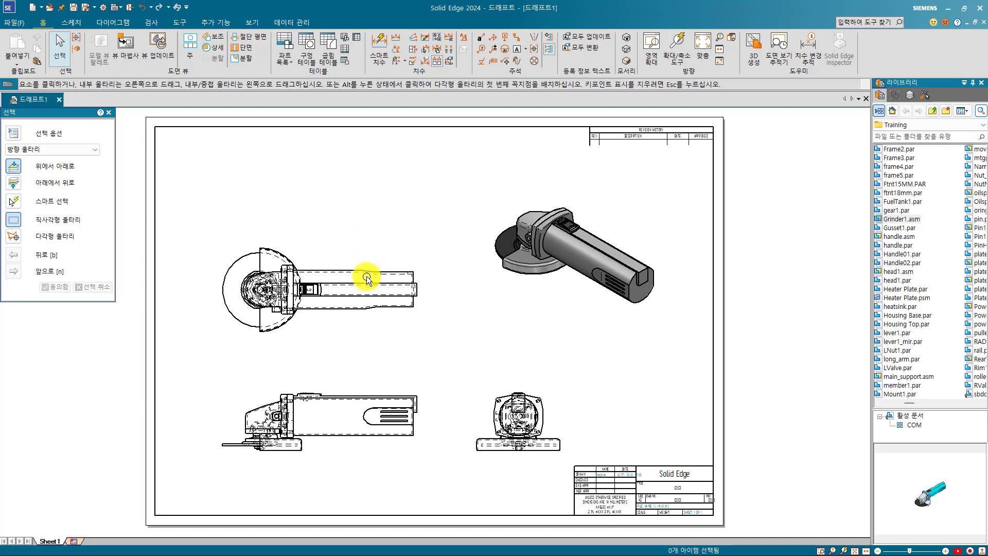
click(322, 397)
mouse_move(322, 396)
mouse_down()
mouse_move(311, 370)
mouse_move(240, 381)
mouse_move(331, 465)
mouse_move(409, 395)
mouse_move(342, 376)
mouse_move(322, 404)
mouse_move(334, 407)
mouse_move(347, 368)
mouse_move(353, 400)
mouse_move(328, 405)
mouse_up()
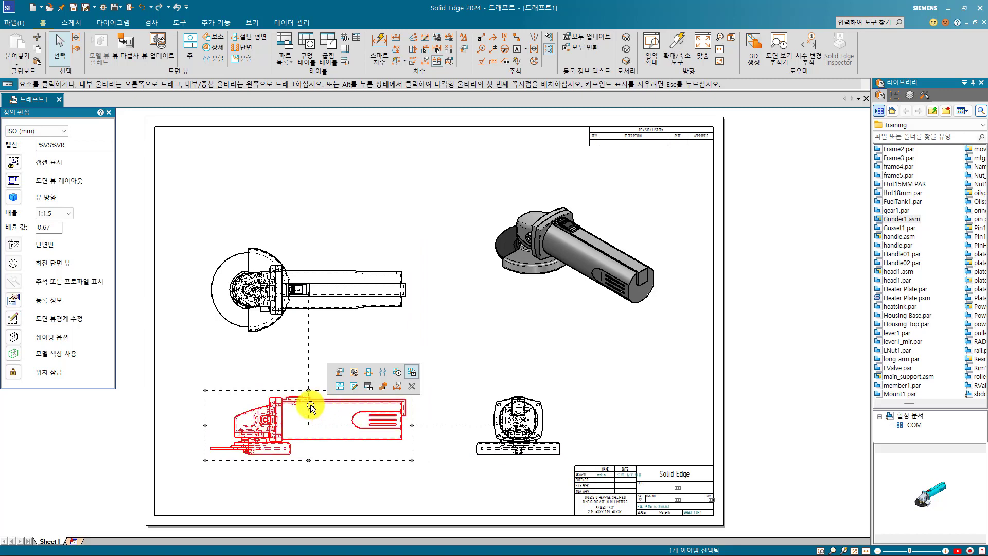
Turn off Maintain Alignment for the top view, then move it upward and reposition the front view independently.
click(338, 301)
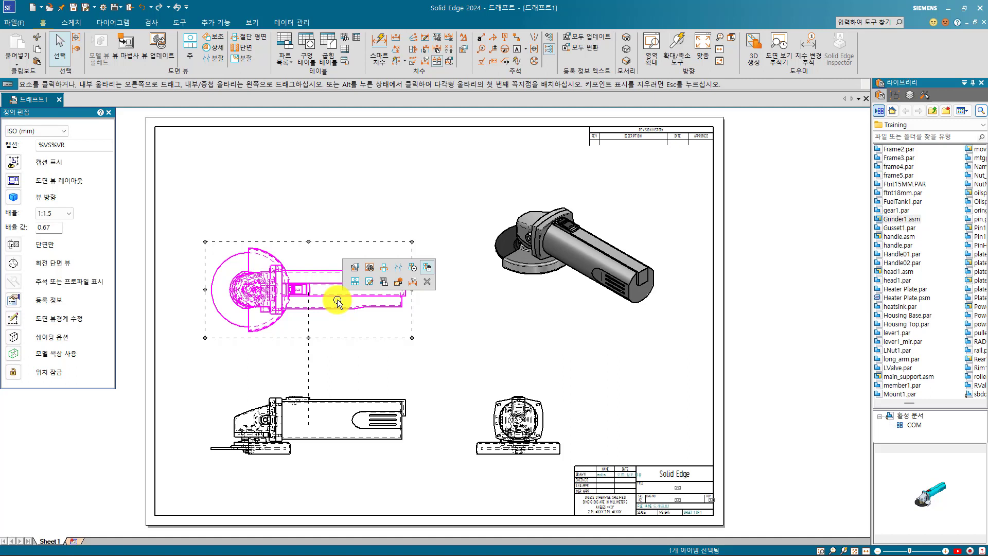
right_click(338, 302)
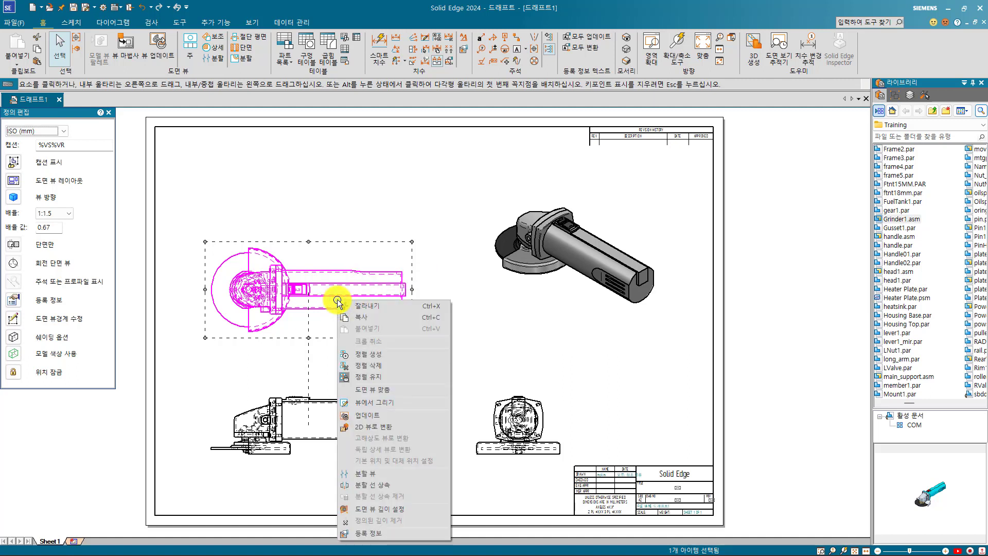
click(395, 374)
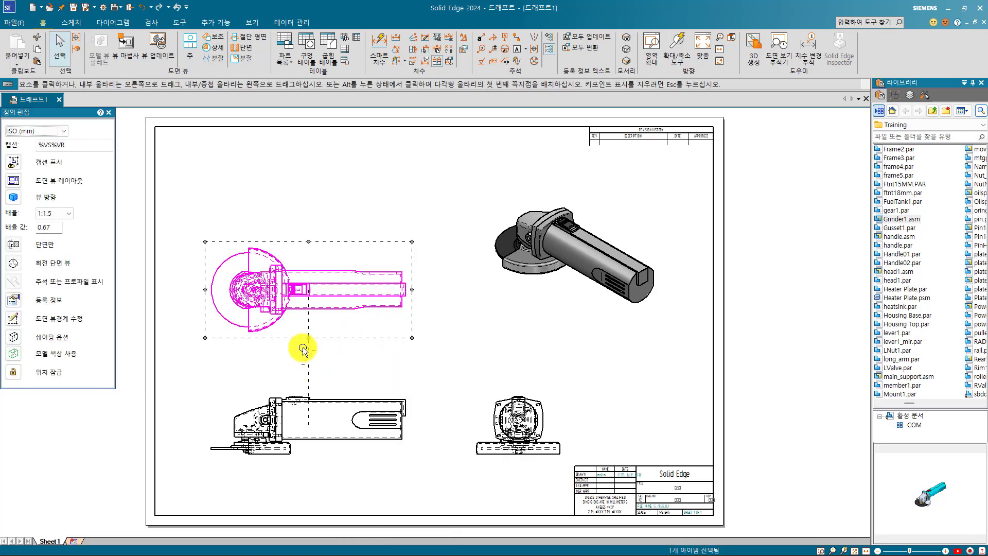
drag(324, 353, 337, 259)
drag(348, 395, 352, 355)
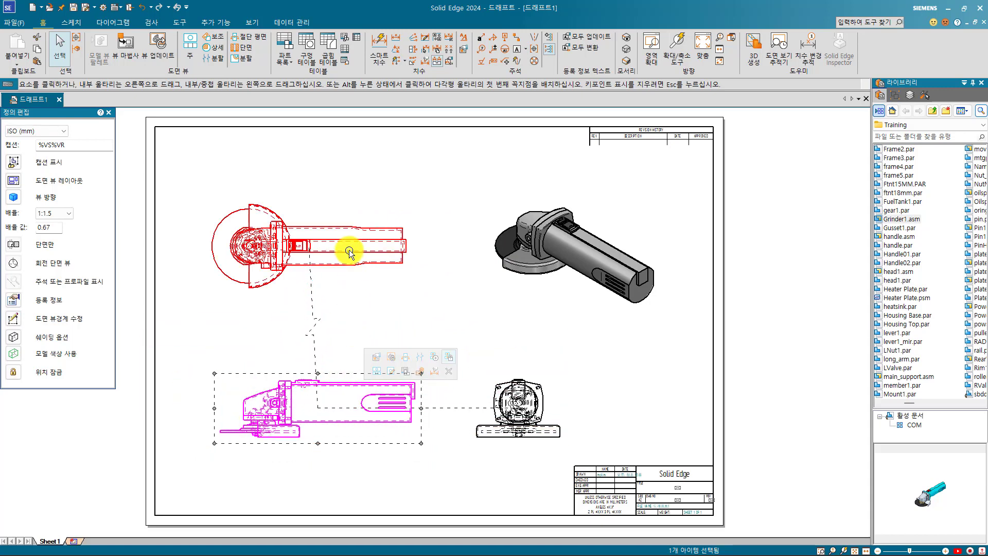
Delete the alignment between the top and front views, and move the top view freely to the right and slightly down.
right_click(348, 251)
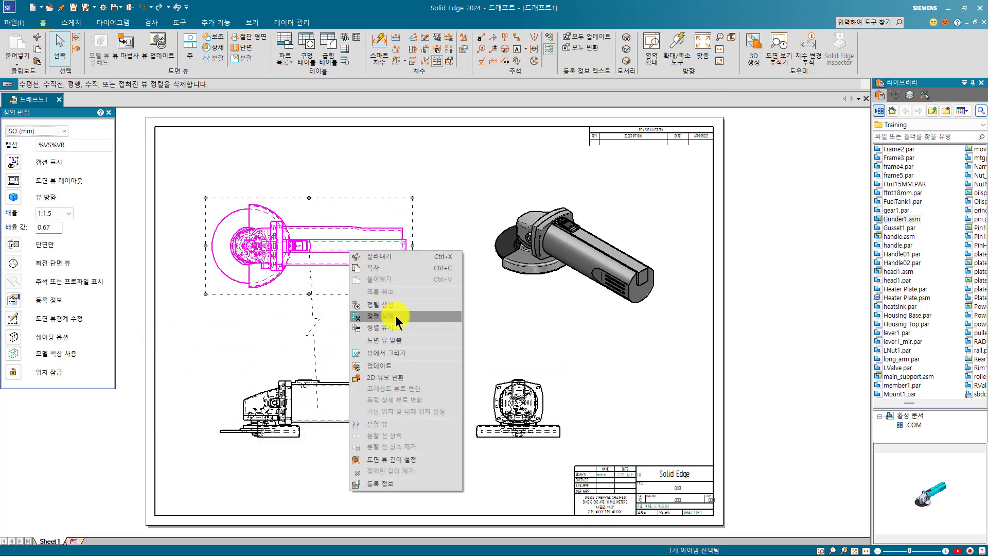
click(396, 316)
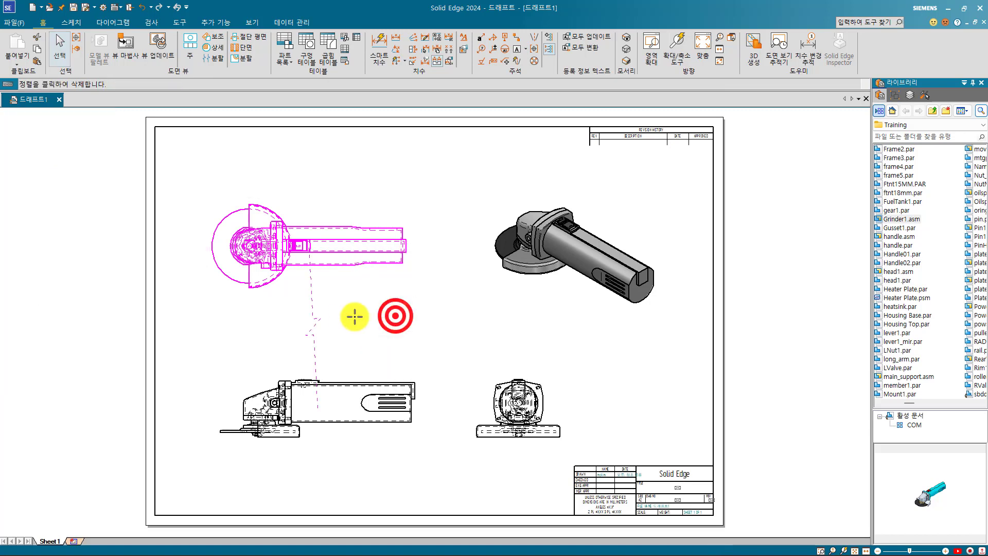
click(316, 322)
key(Escape)
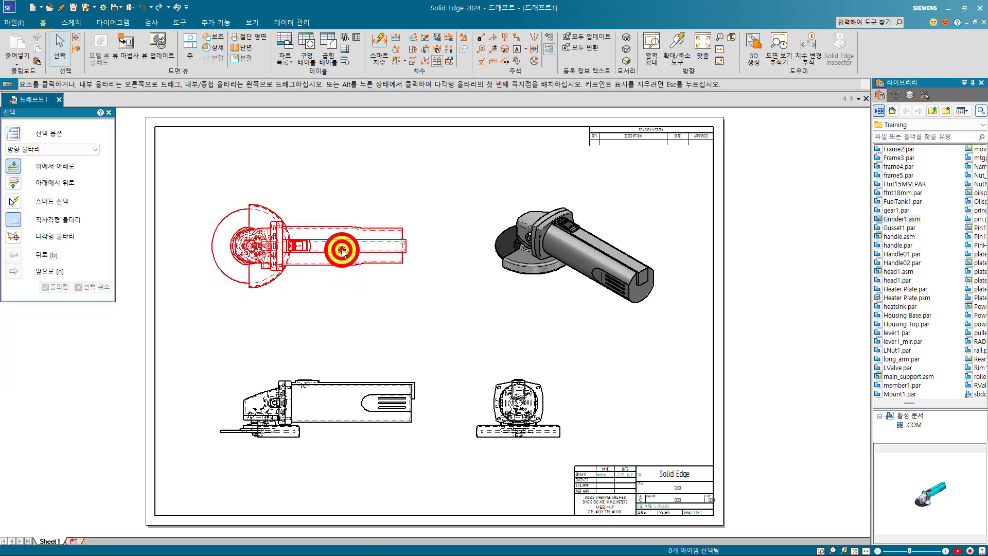
mouse_move(342, 251)
mouse_down()
mouse_move(298, 335)
mouse_move(404, 223)
mouse_move(346, 254)
mouse_move(362, 259)
mouse_move(353, 264)
mouse_up()
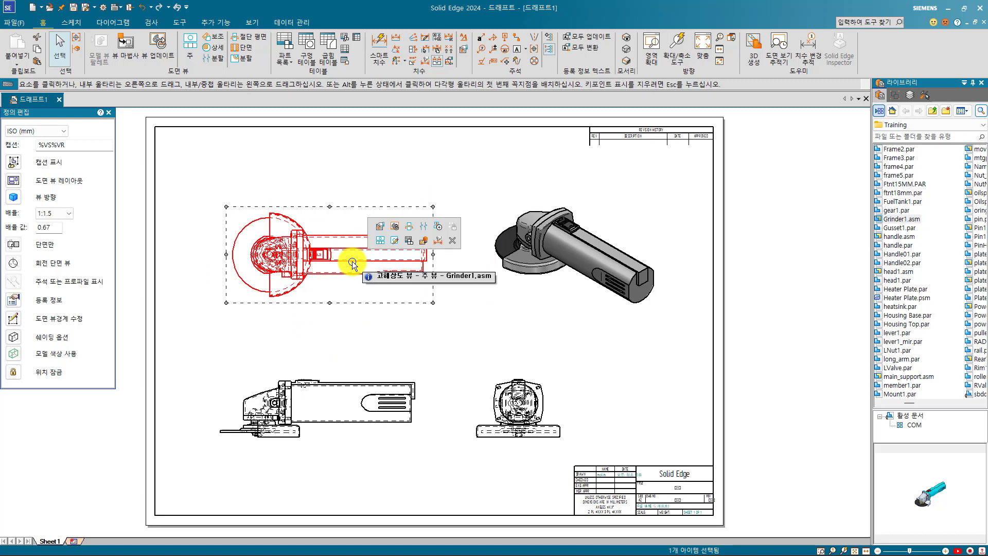
Create a vertical alignment by drawing view center between the top and front views, and shift the front view left with its aligned views.
right_click(353, 263)
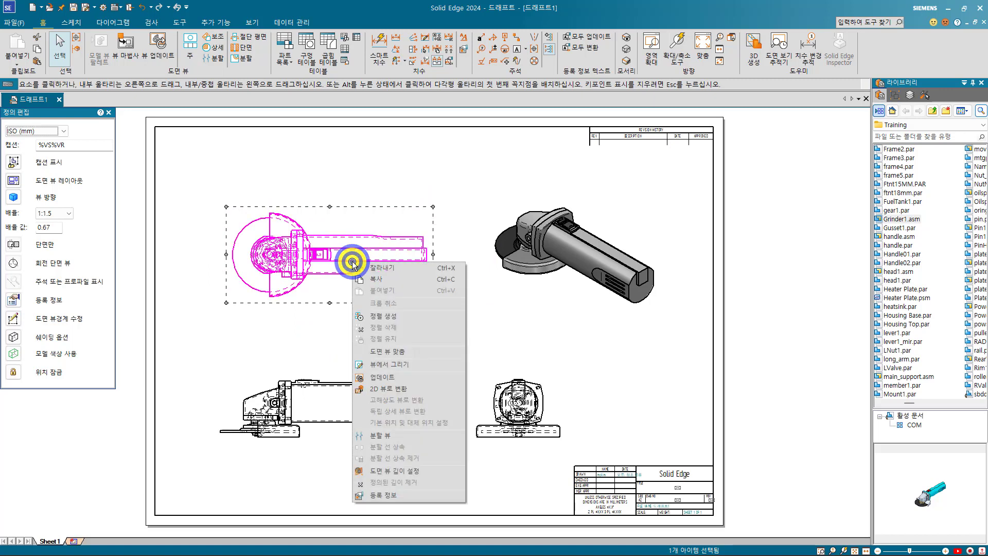
click(382, 315)
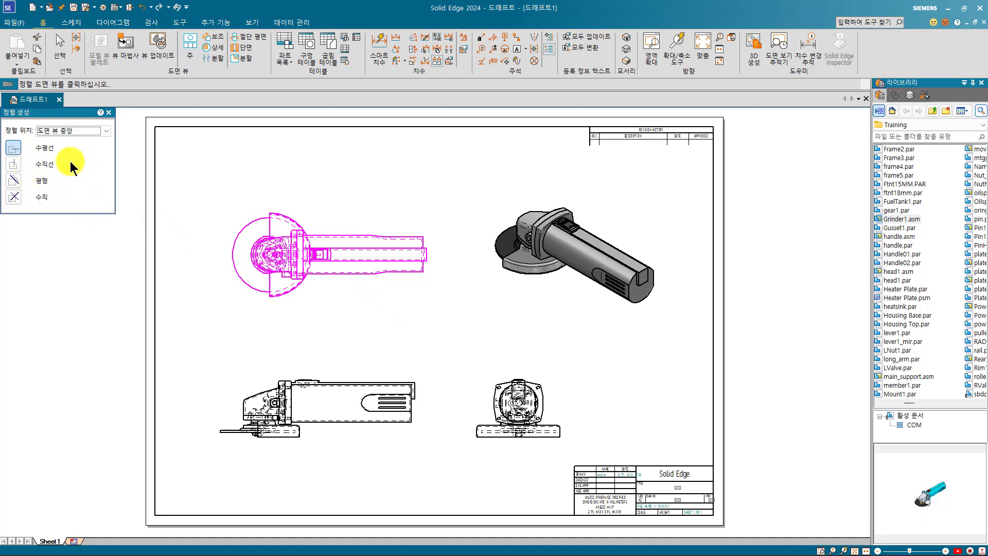
click(20, 164)
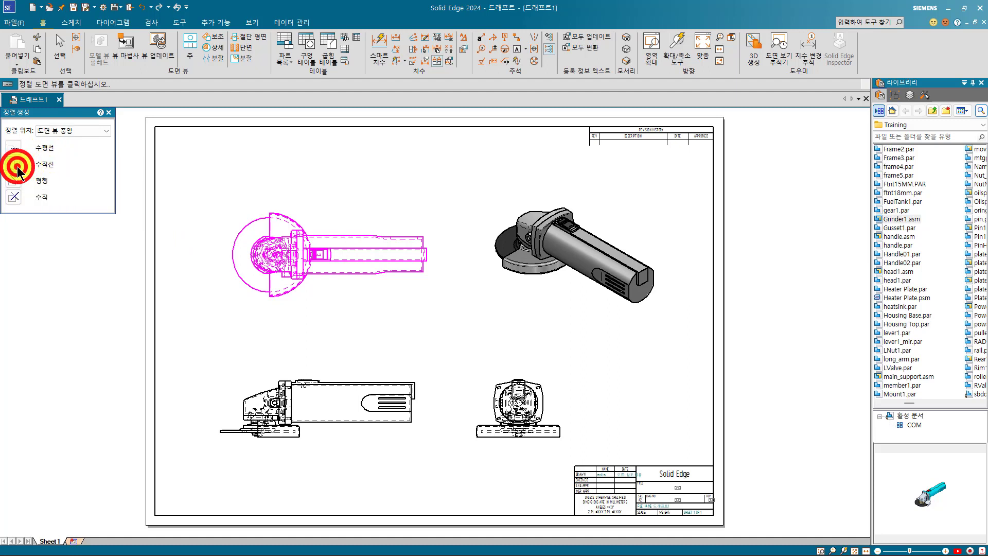
click(327, 390)
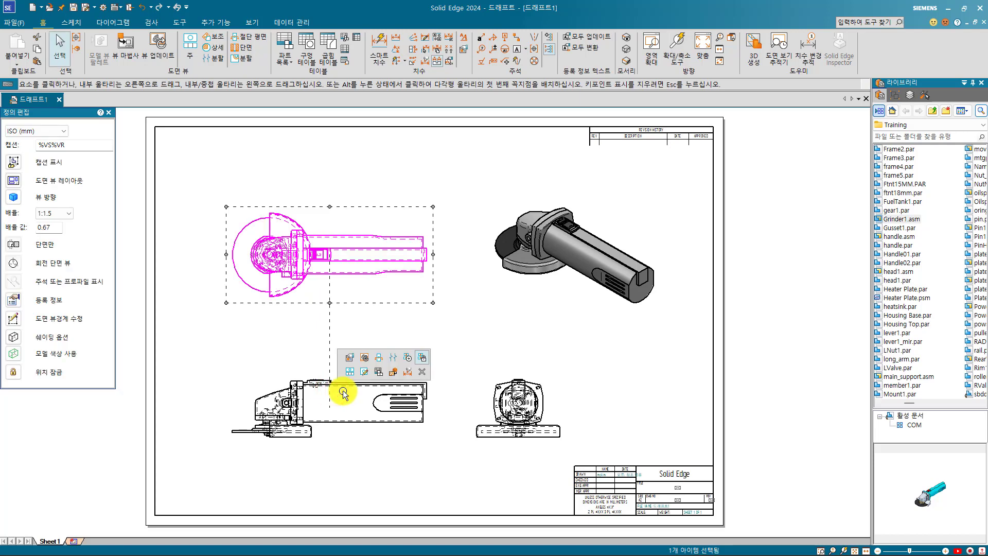
mouse_move(323, 381)
mouse_down()
mouse_move(309, 379)
mouse_move(287, 430)
mouse_move(331, 326)
mouse_move(278, 374)
mouse_move(287, 382)
mouse_up()
click(405, 315)
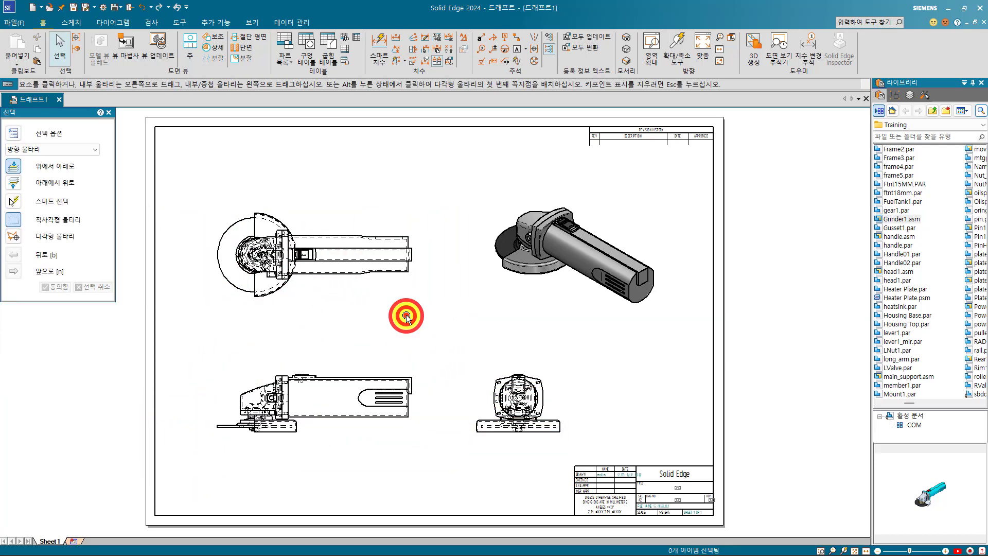